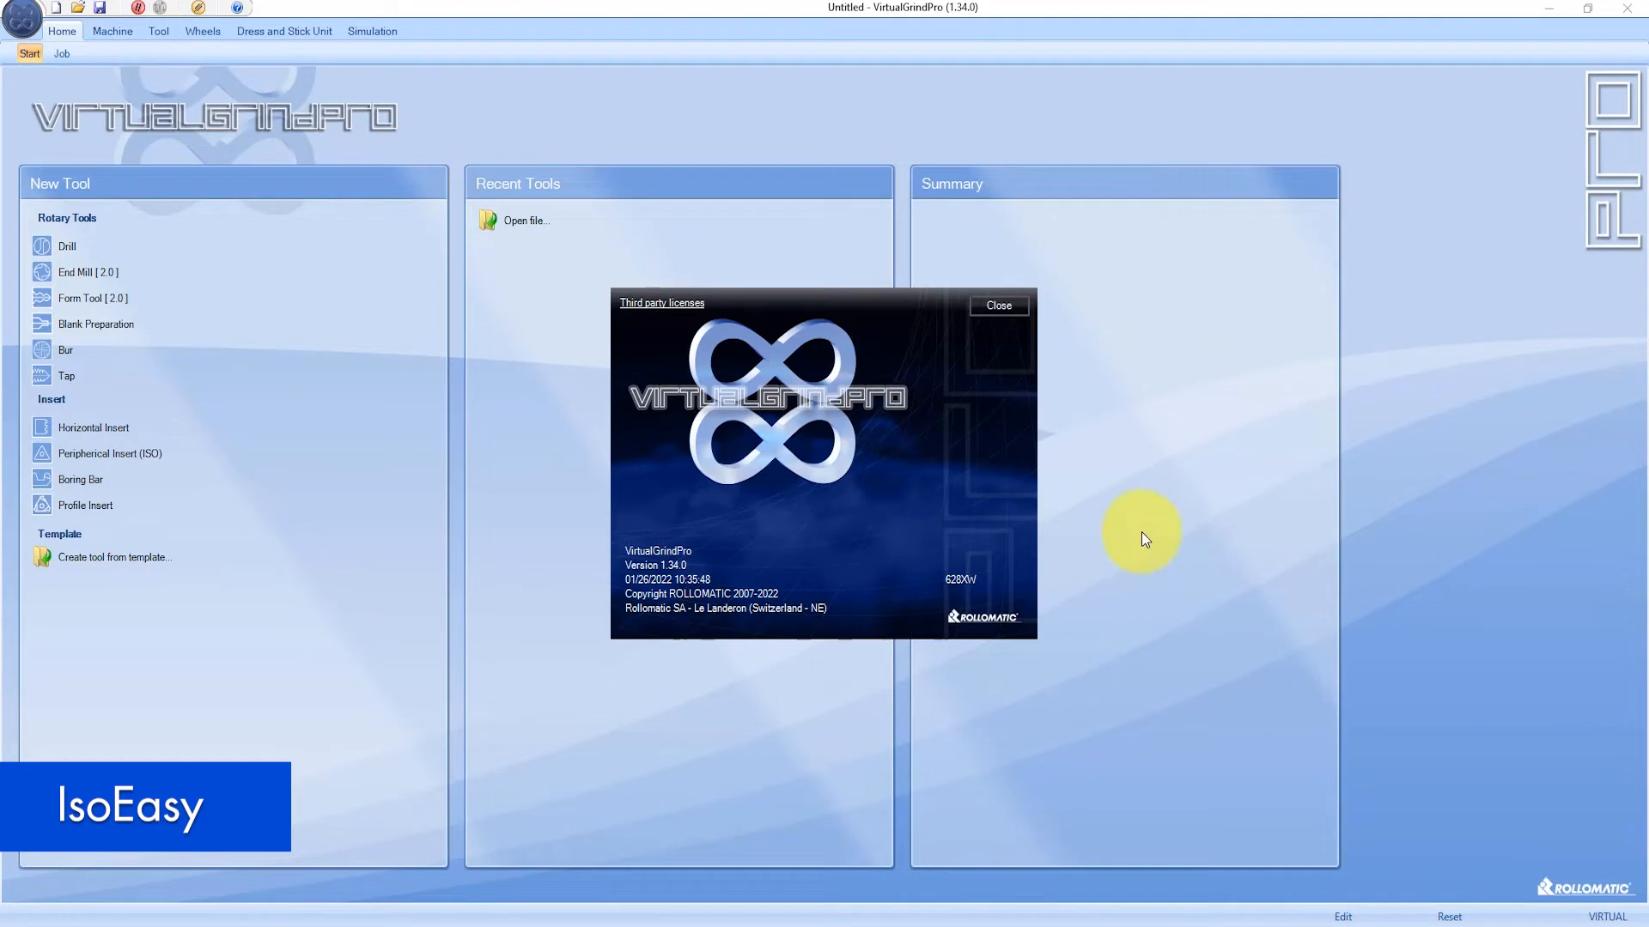
- Dismiss the product information window and examine the end mill's design parameters and its 3D tool simulation
{"action": "left_click", "coordinate": [1008, 304]}
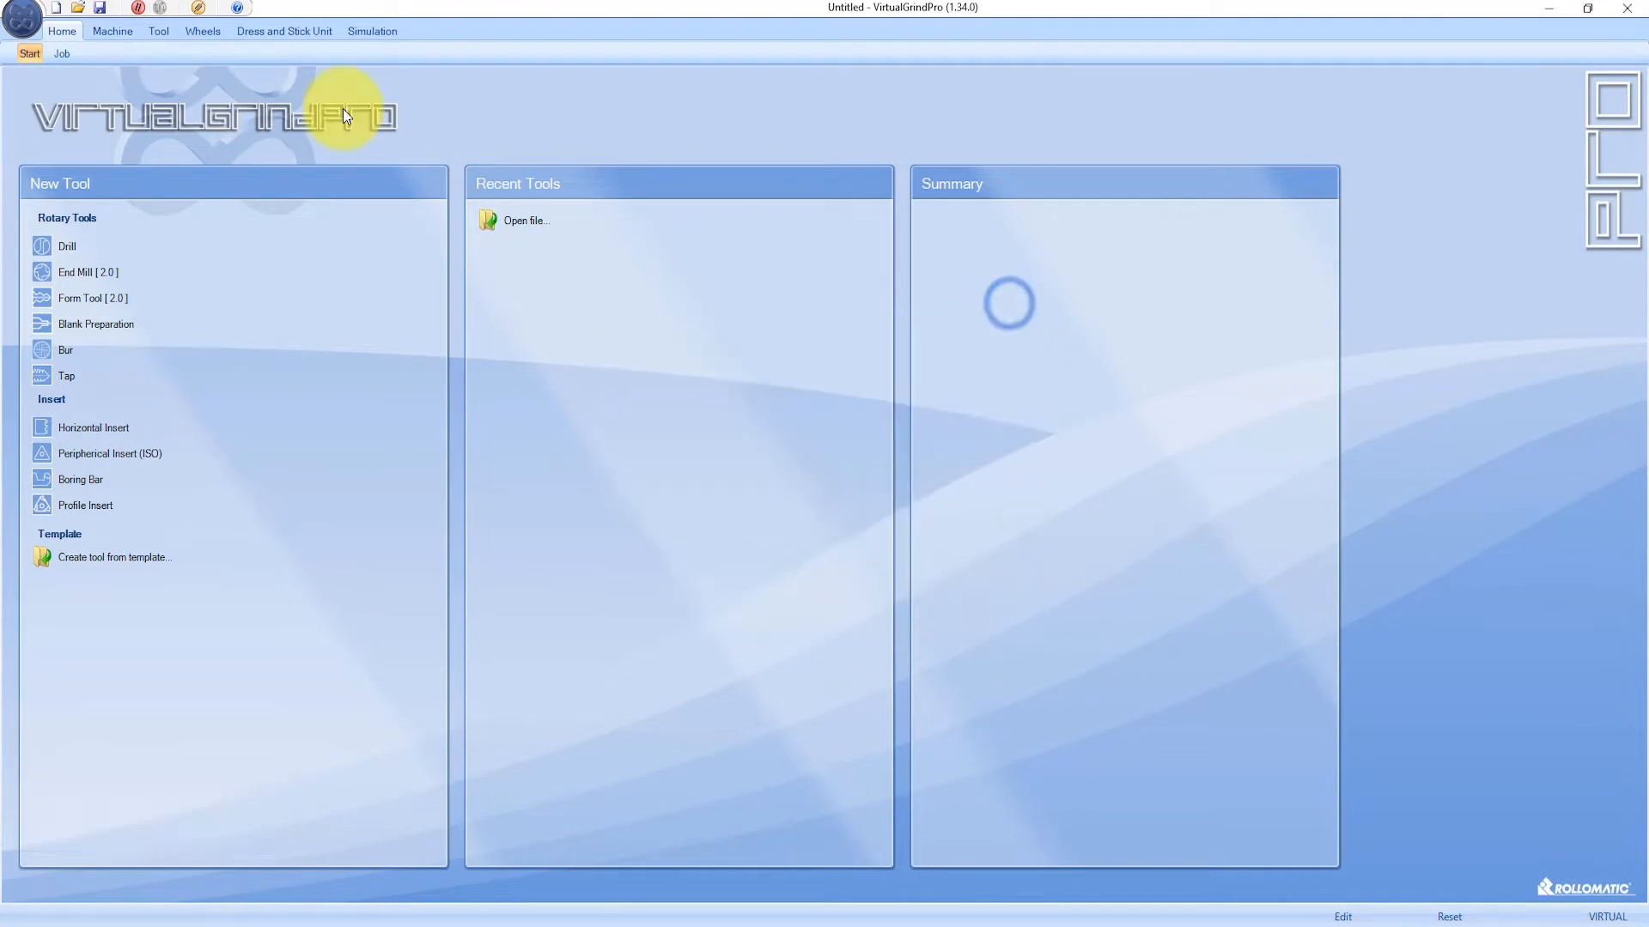
{"action": "left_click", "coordinate": [157, 32]}
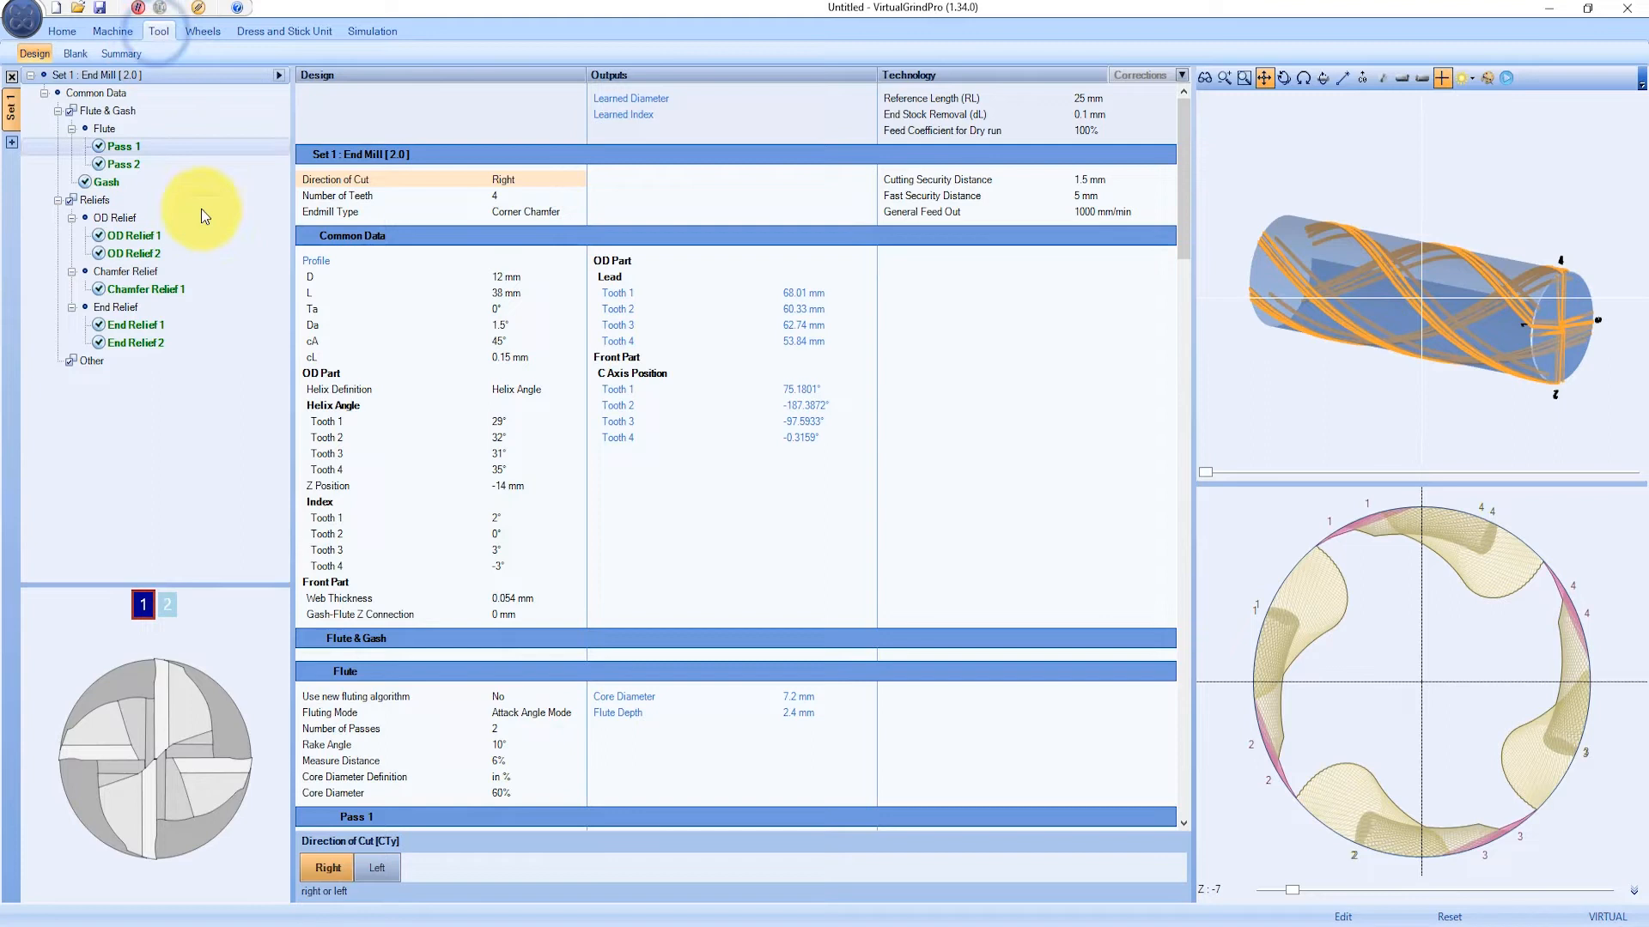
{"action": "left_click", "coordinate": [373, 31]}
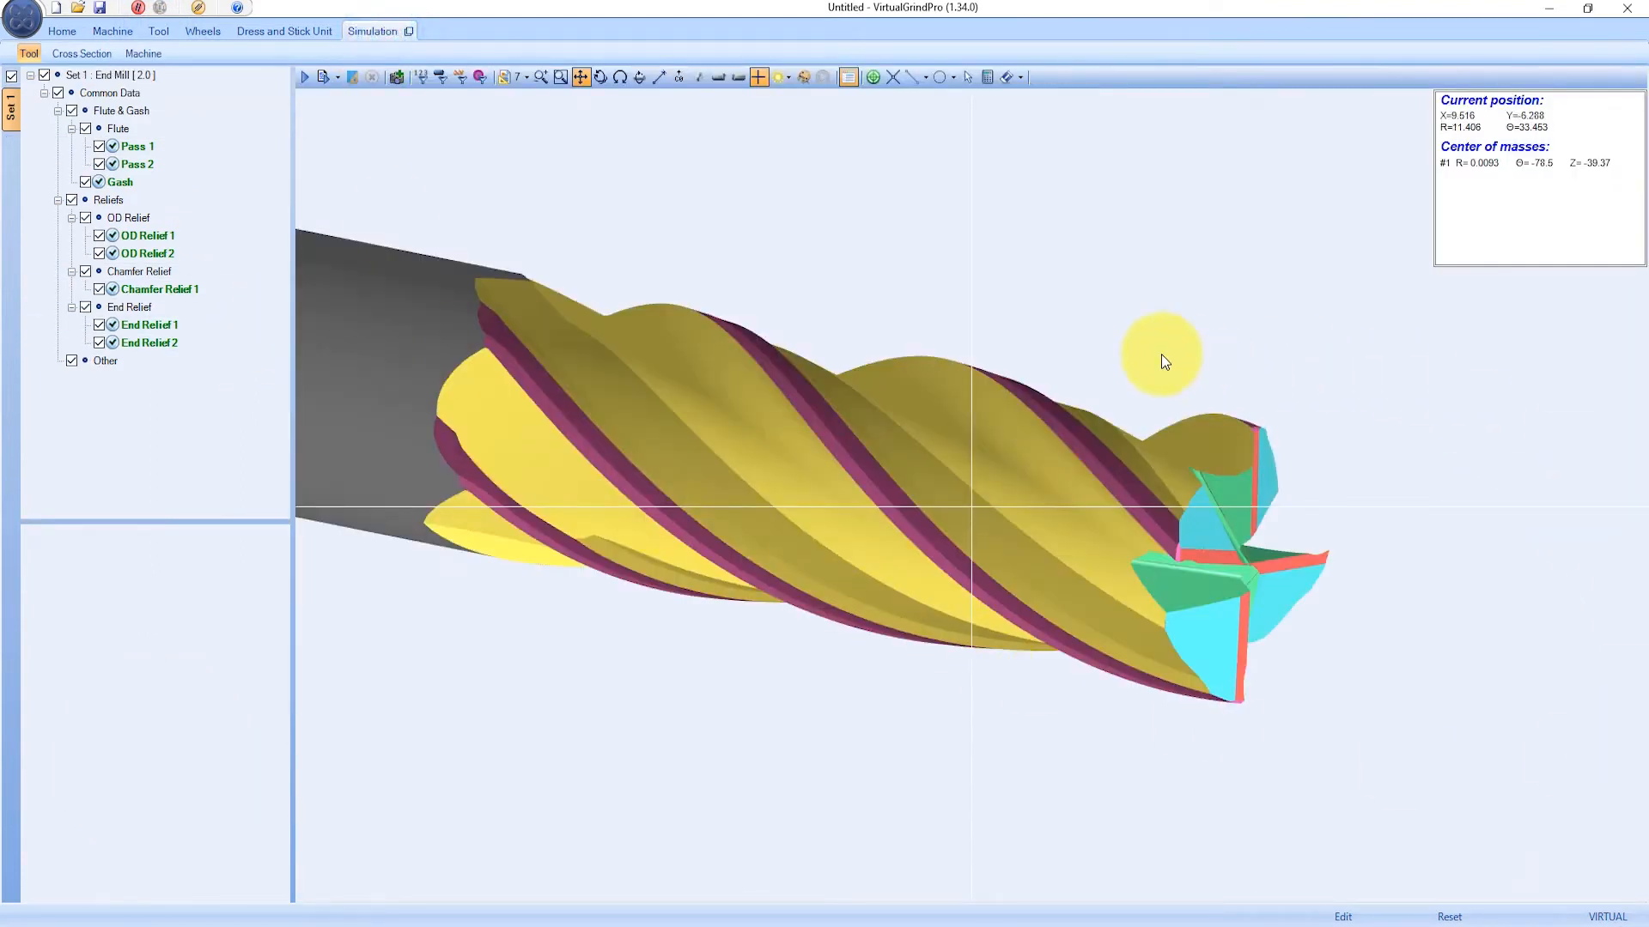
{"action": "left_click_drag", "start_coordinate": [1193, 471], "coordinate": [1079, 515]}
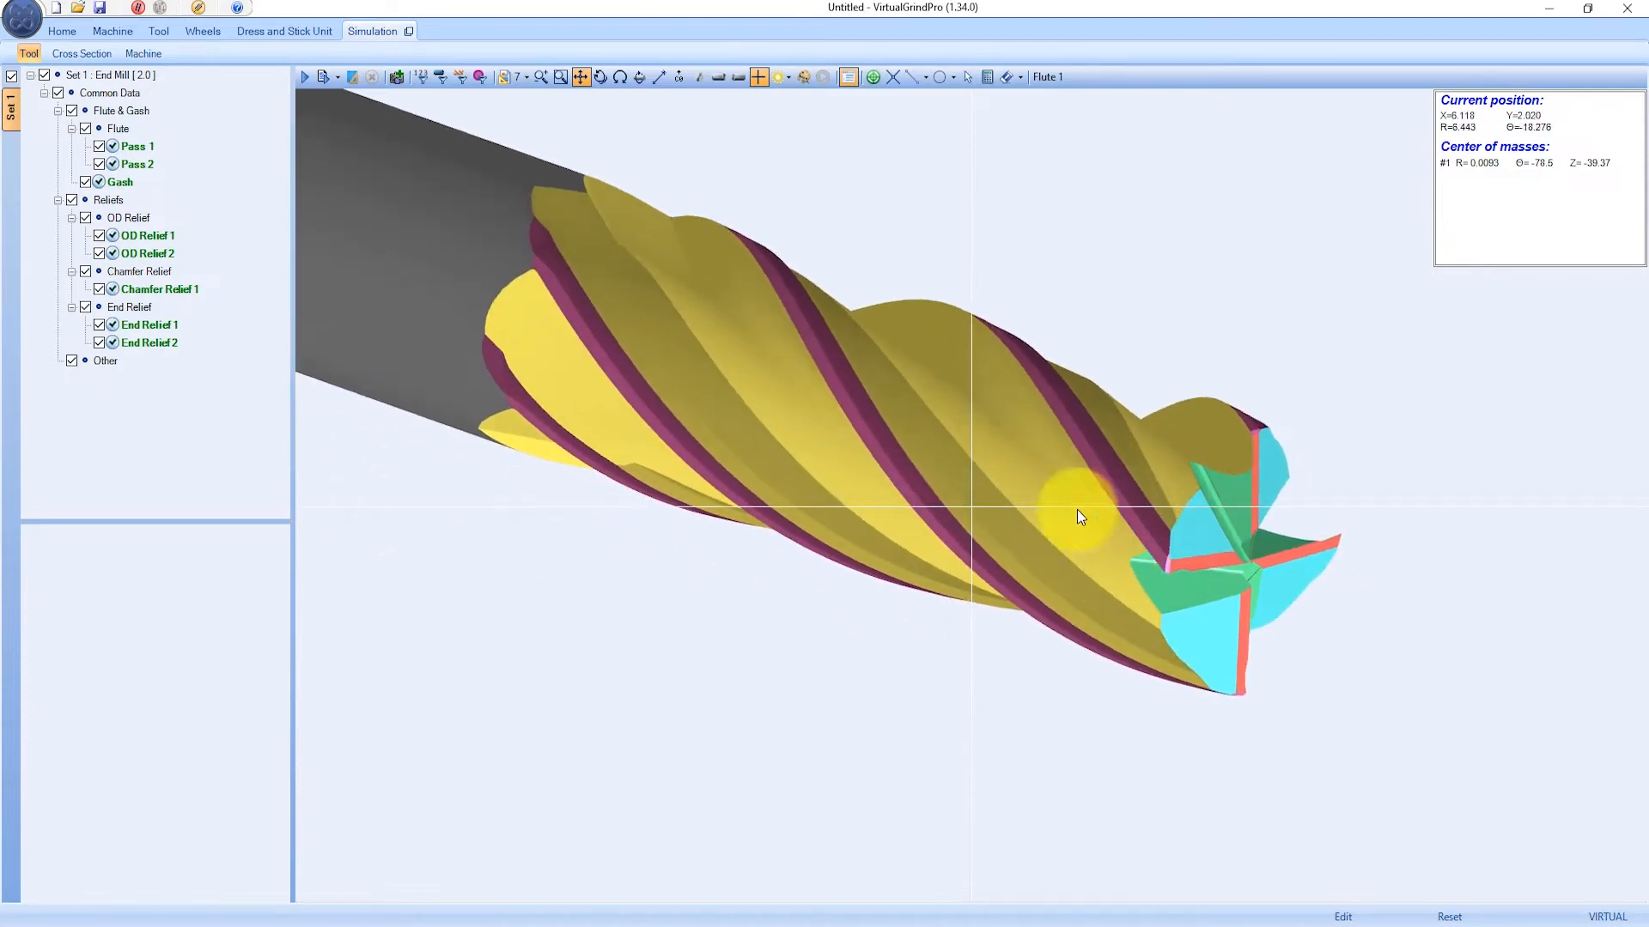
{"action": "left_click", "coordinate": [154, 33]}
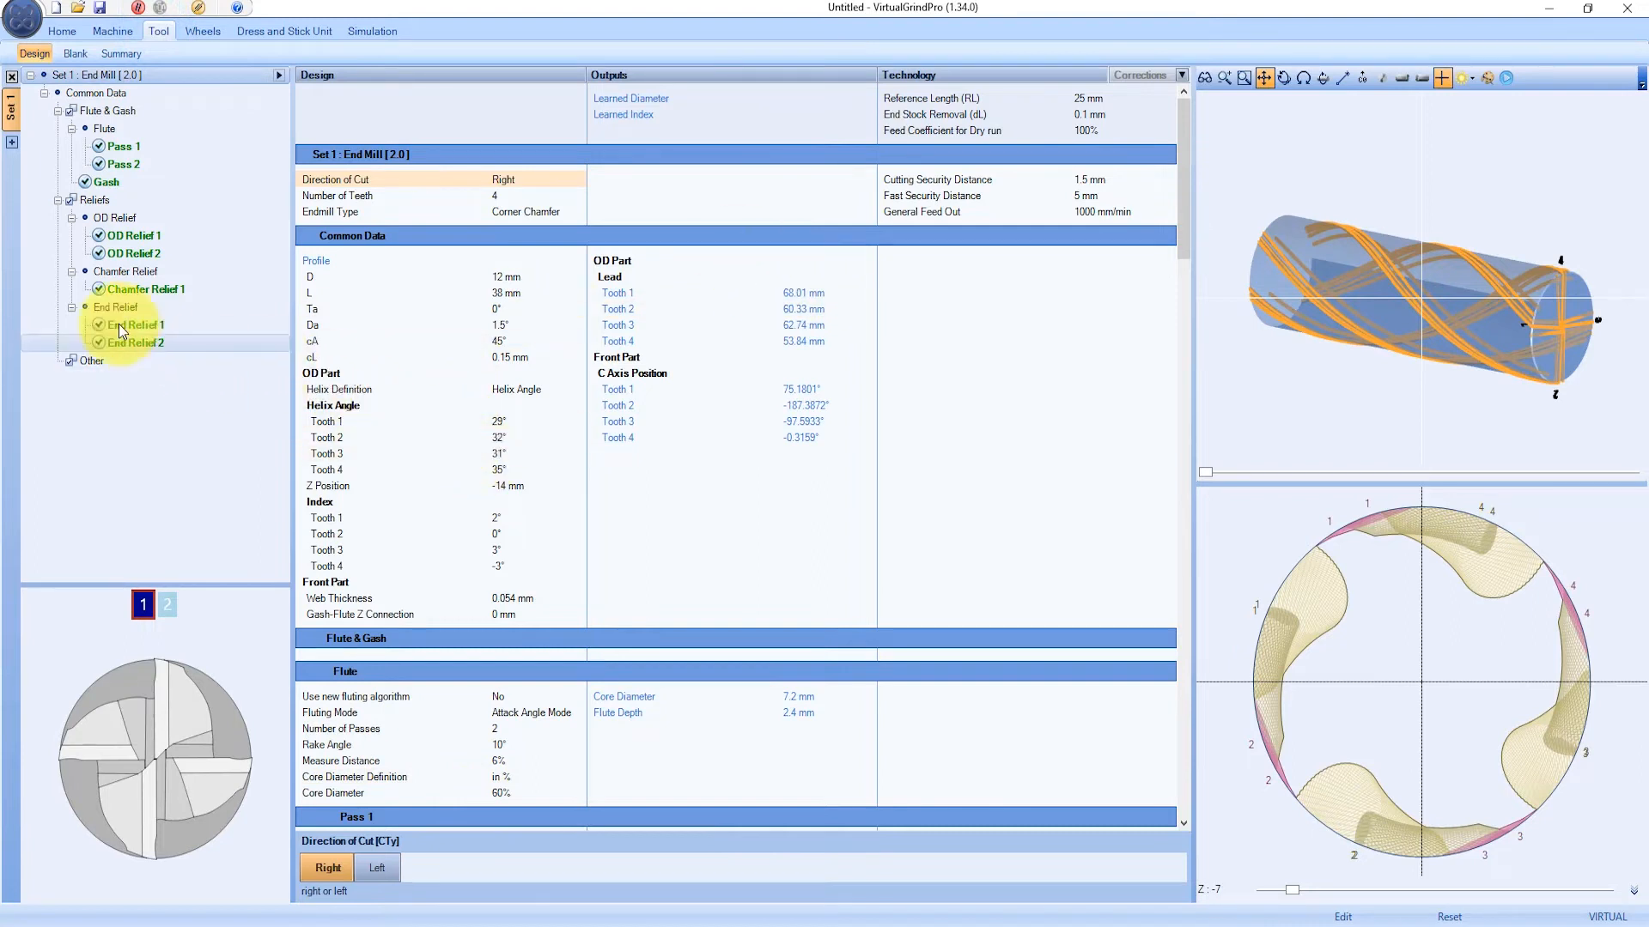
- Generate ISO program 0001 automatically from the end mill design, with the comment END MILL
{"action": "left_click", "coordinate": [113, 31]}
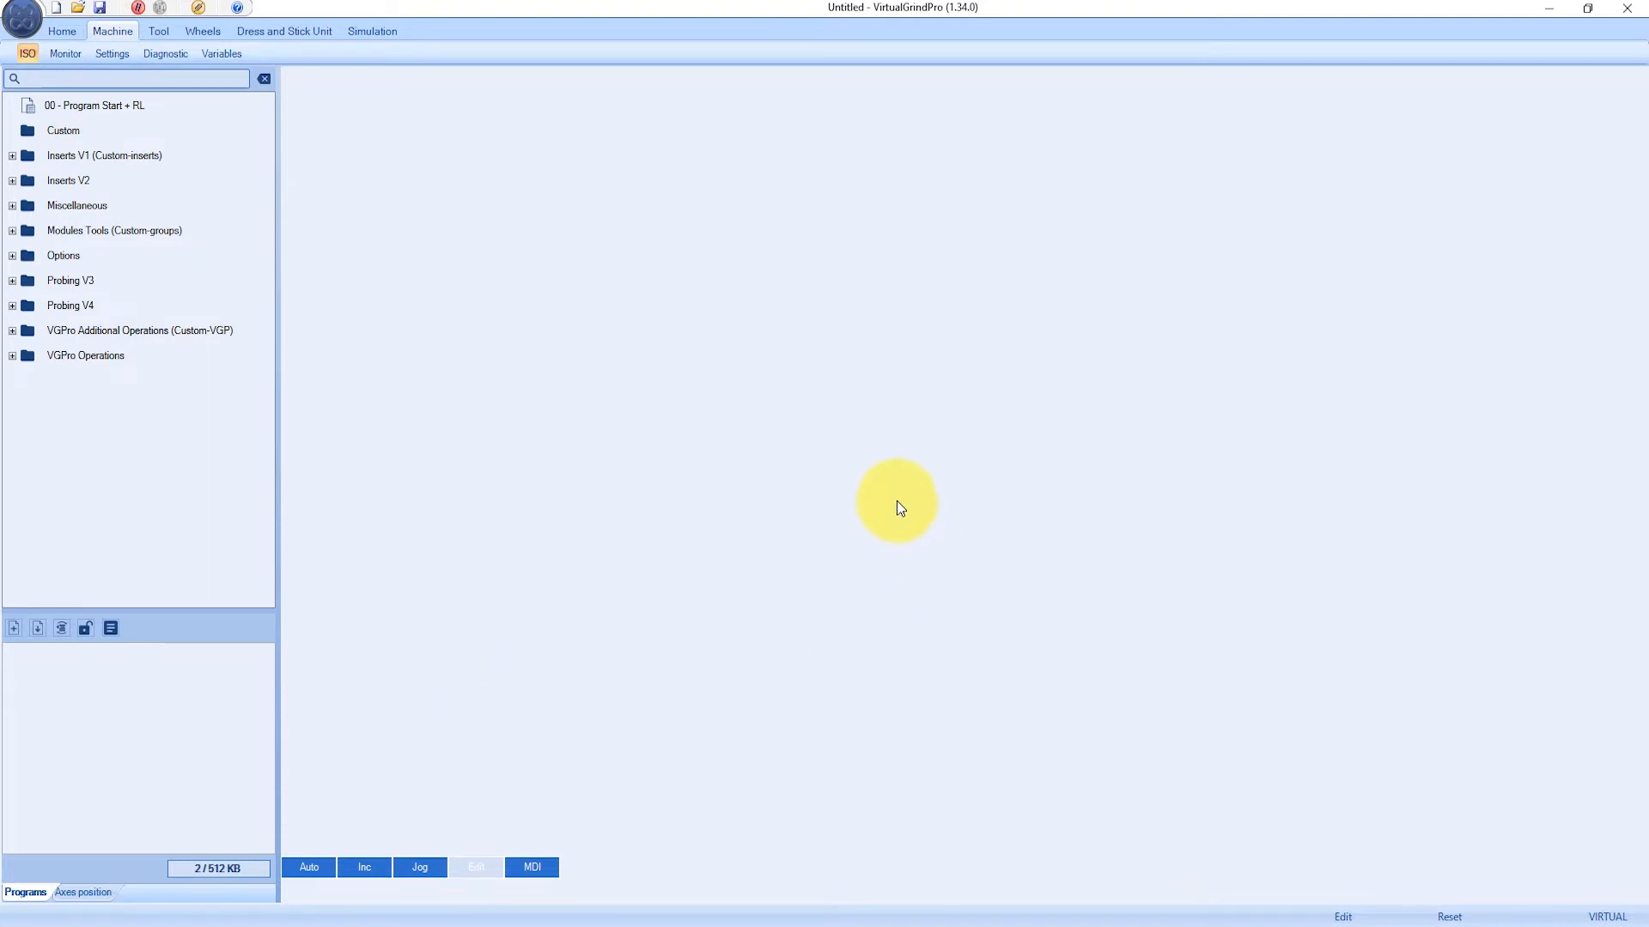
{"action": "left_click", "coordinate": [62, 632]}
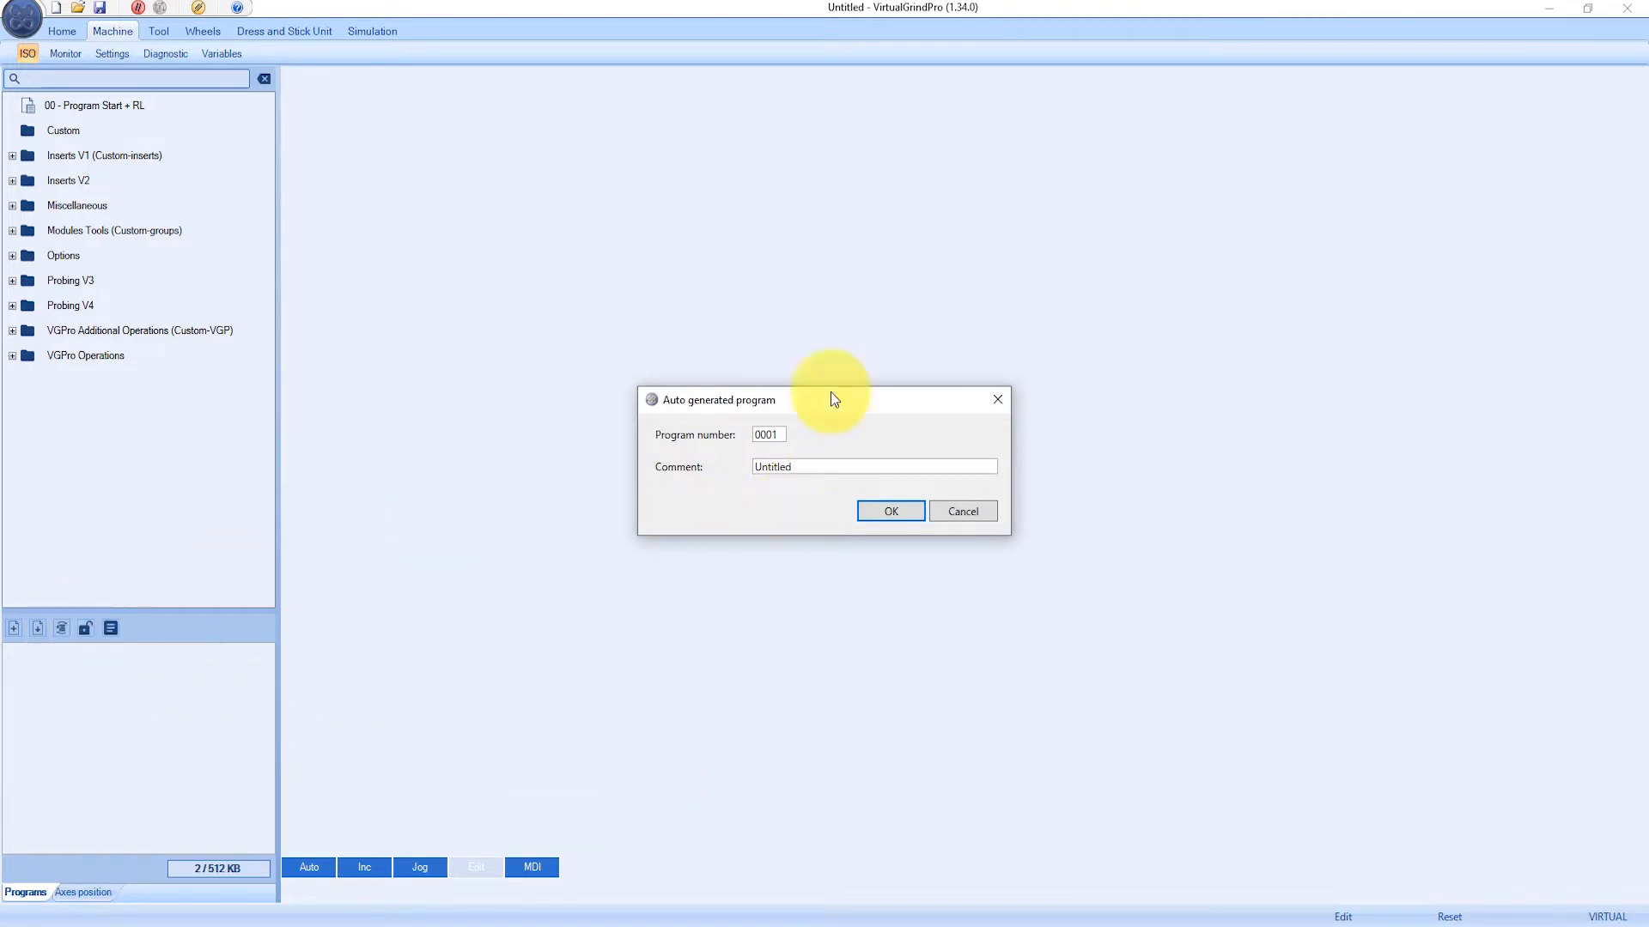
{"action": "left_click_drag", "start_coordinate": [814, 469], "coordinate": [747, 467]}
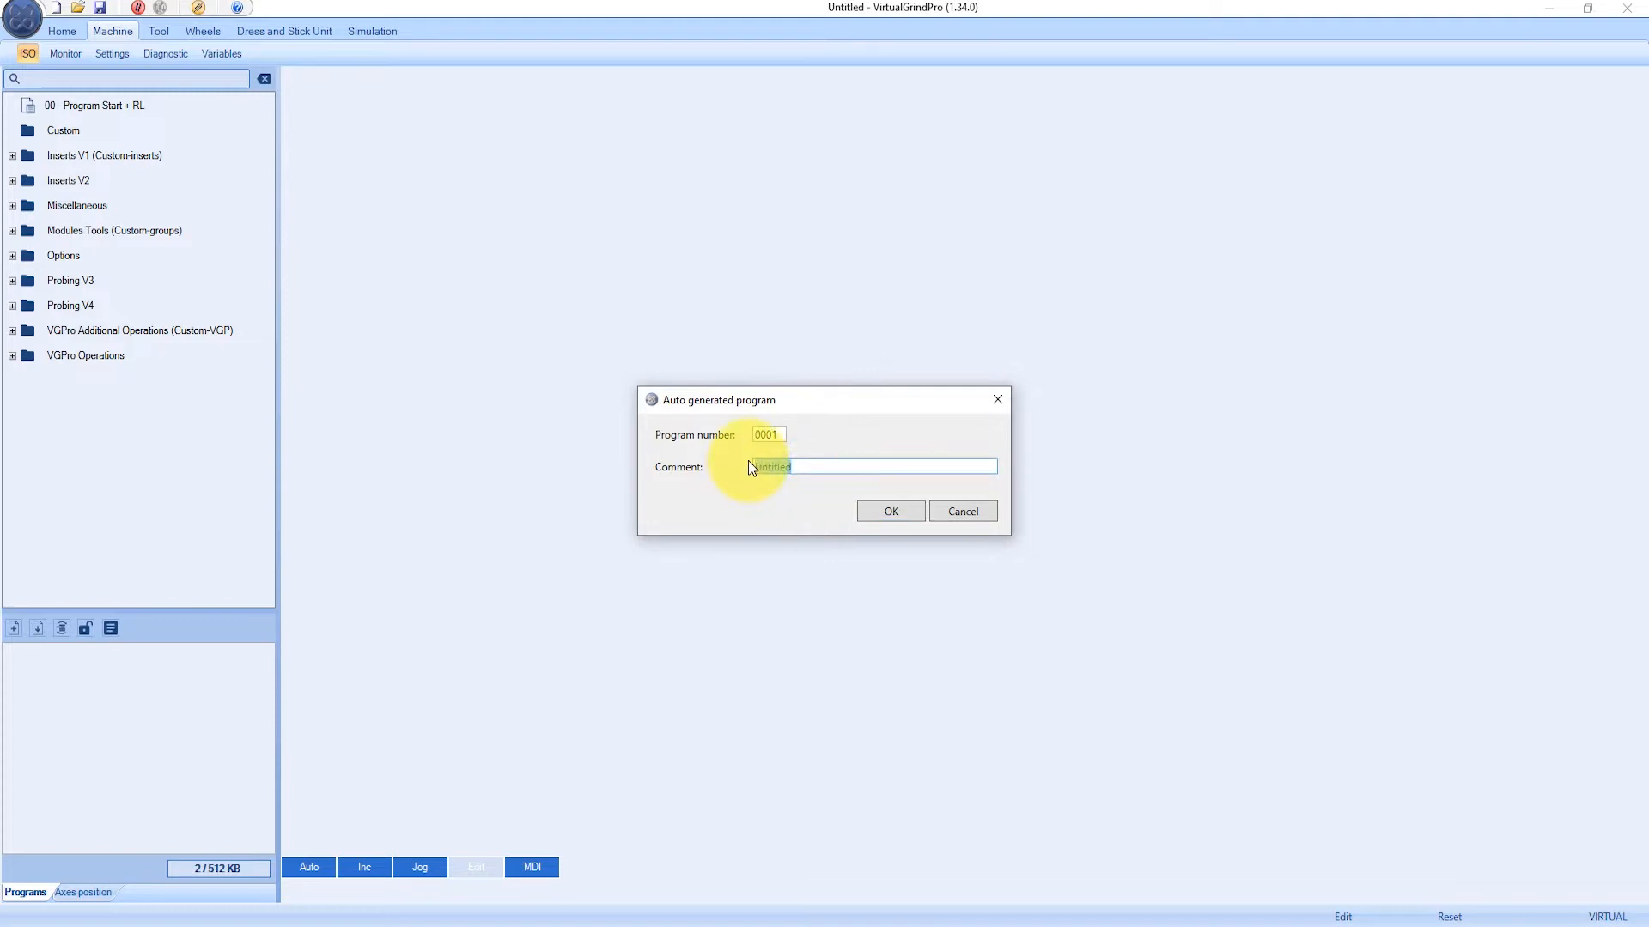
{"action": "type", "text": "END MILL"}
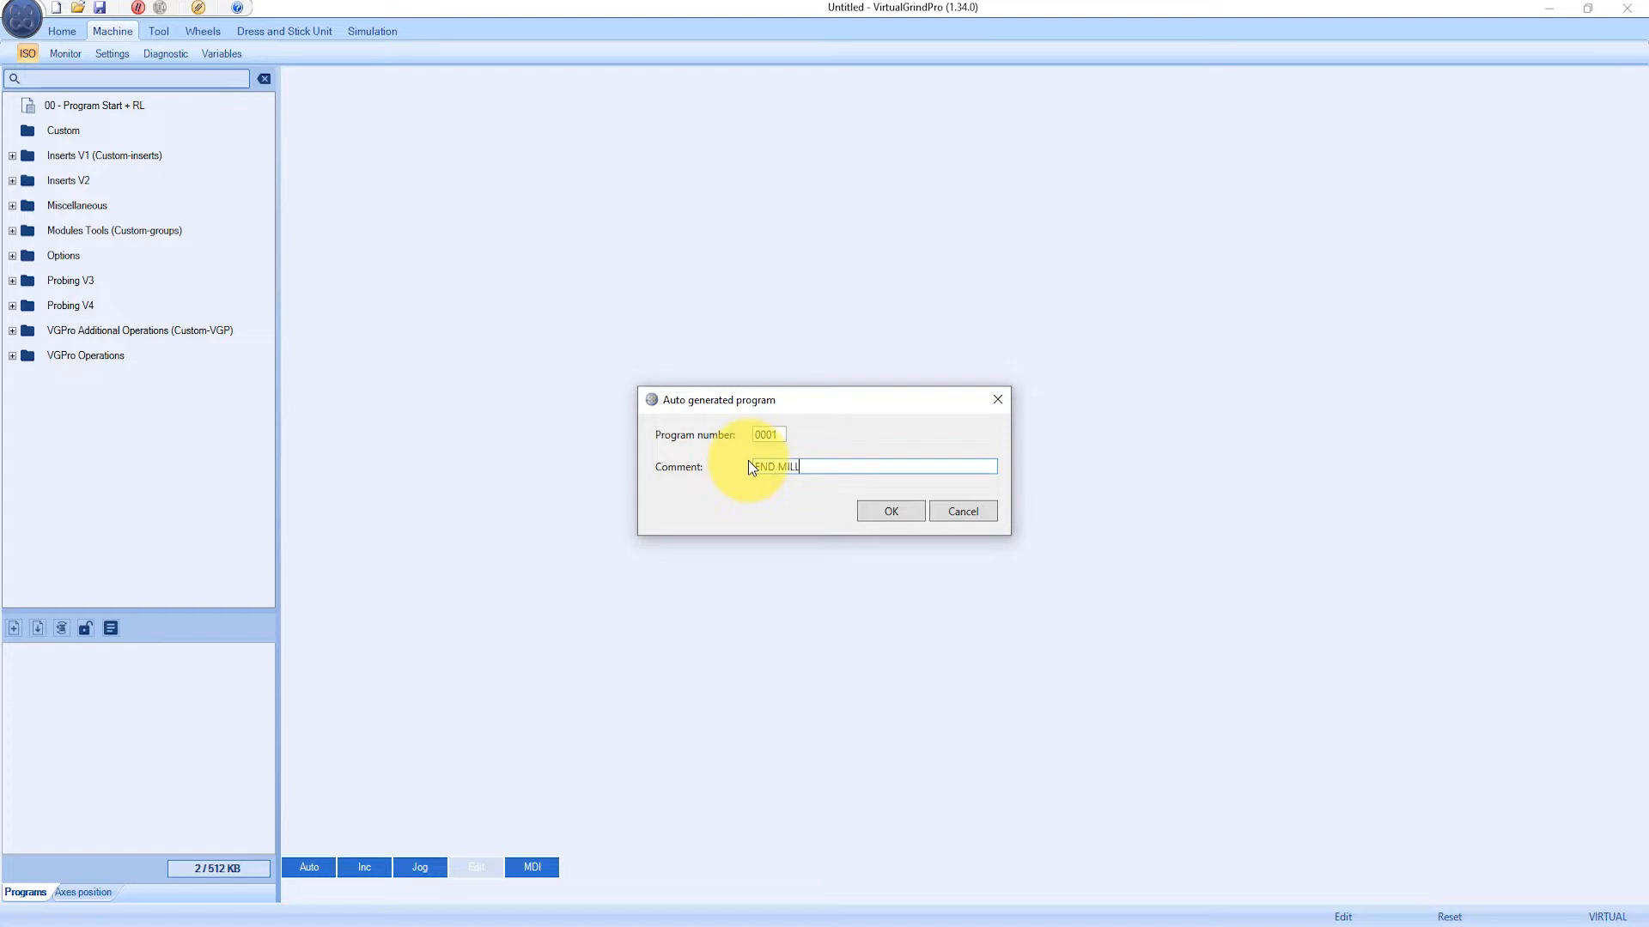
{"action": "left_click", "coordinate": [884, 510]}
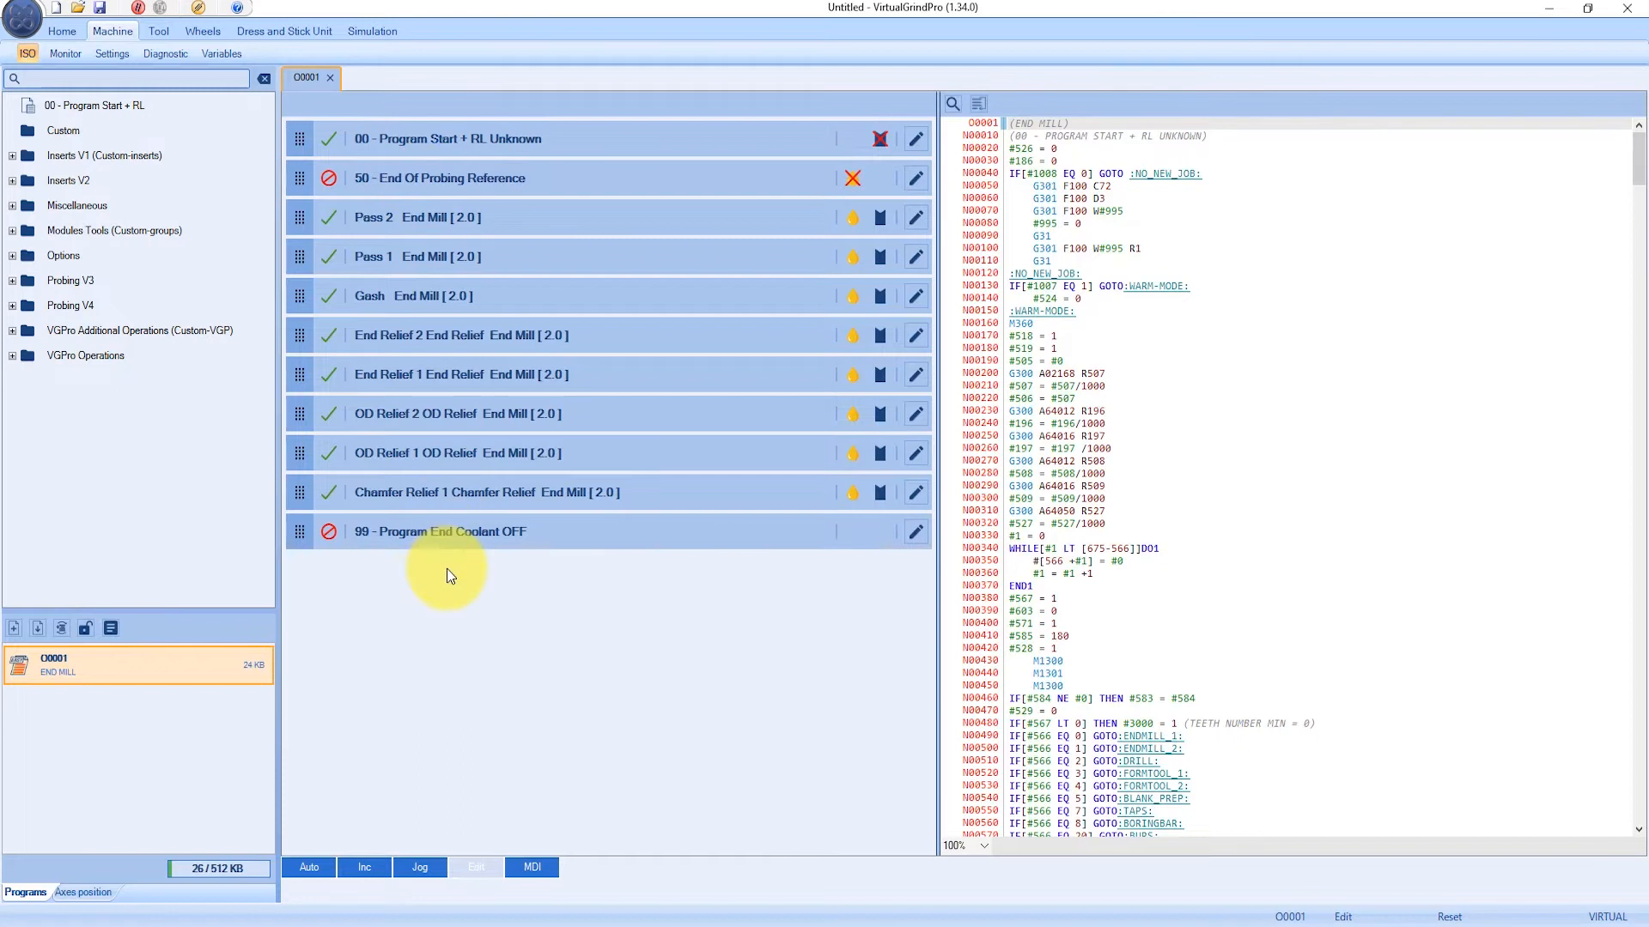
- Examine the ISO code of the program start, flute passes, gash, end relief, OD relief and chamfer relief modules in O0001
{"action": "left_click", "coordinate": [513, 142]}
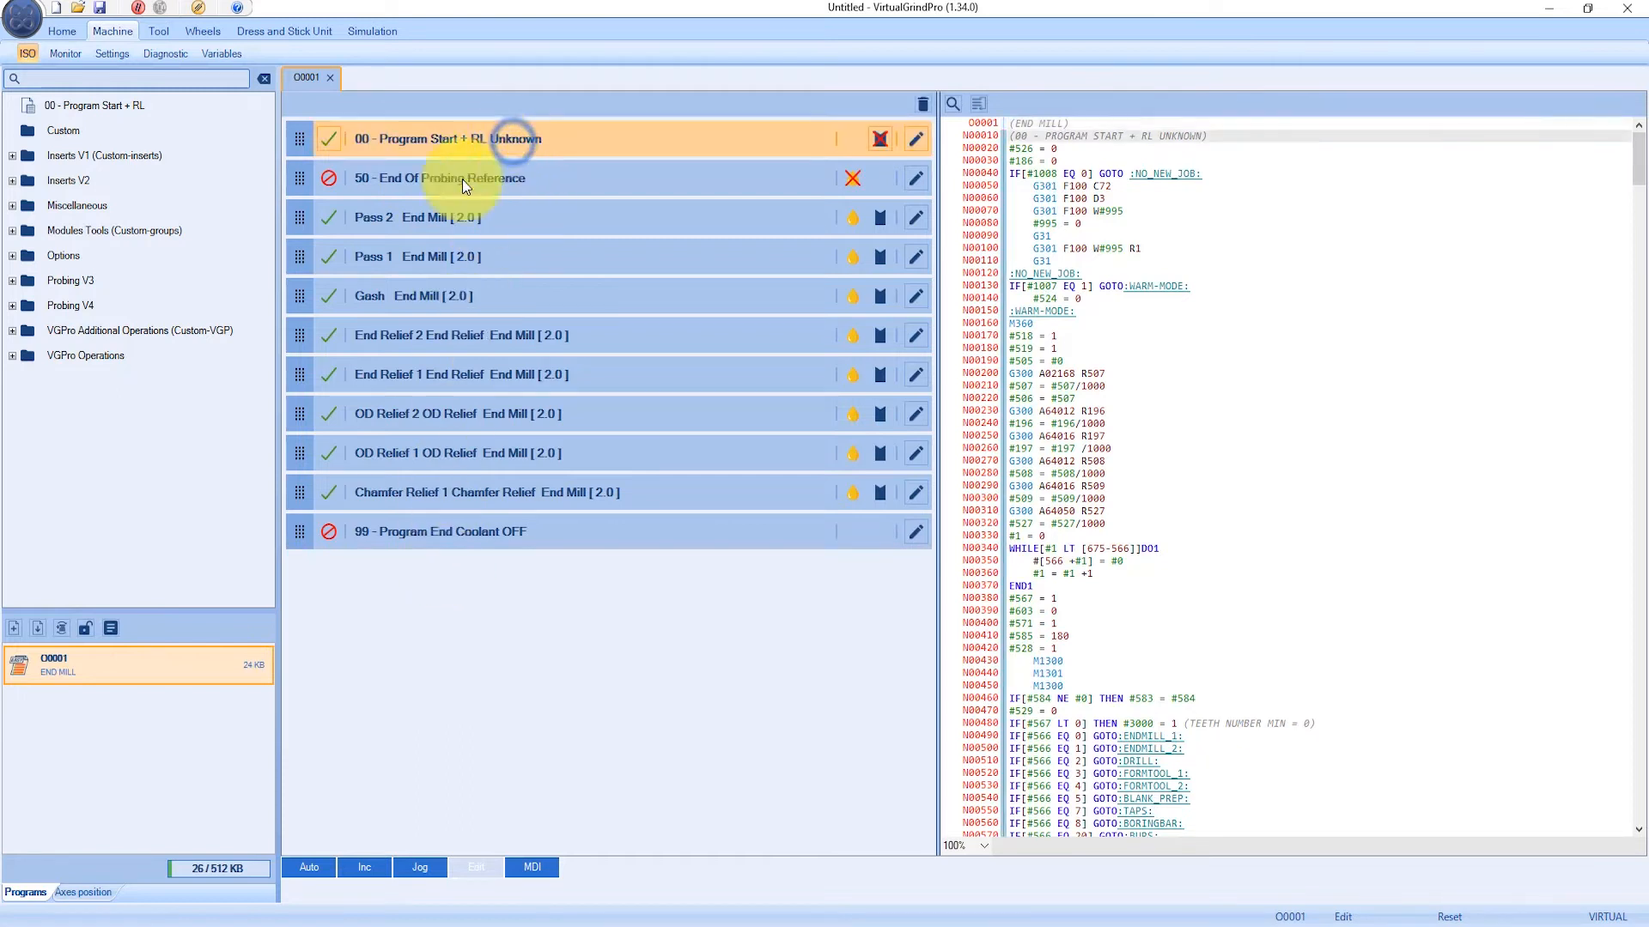
{"action": "left_click", "coordinate": [511, 215]}
{"action": "left_click", "coordinate": [493, 260]}
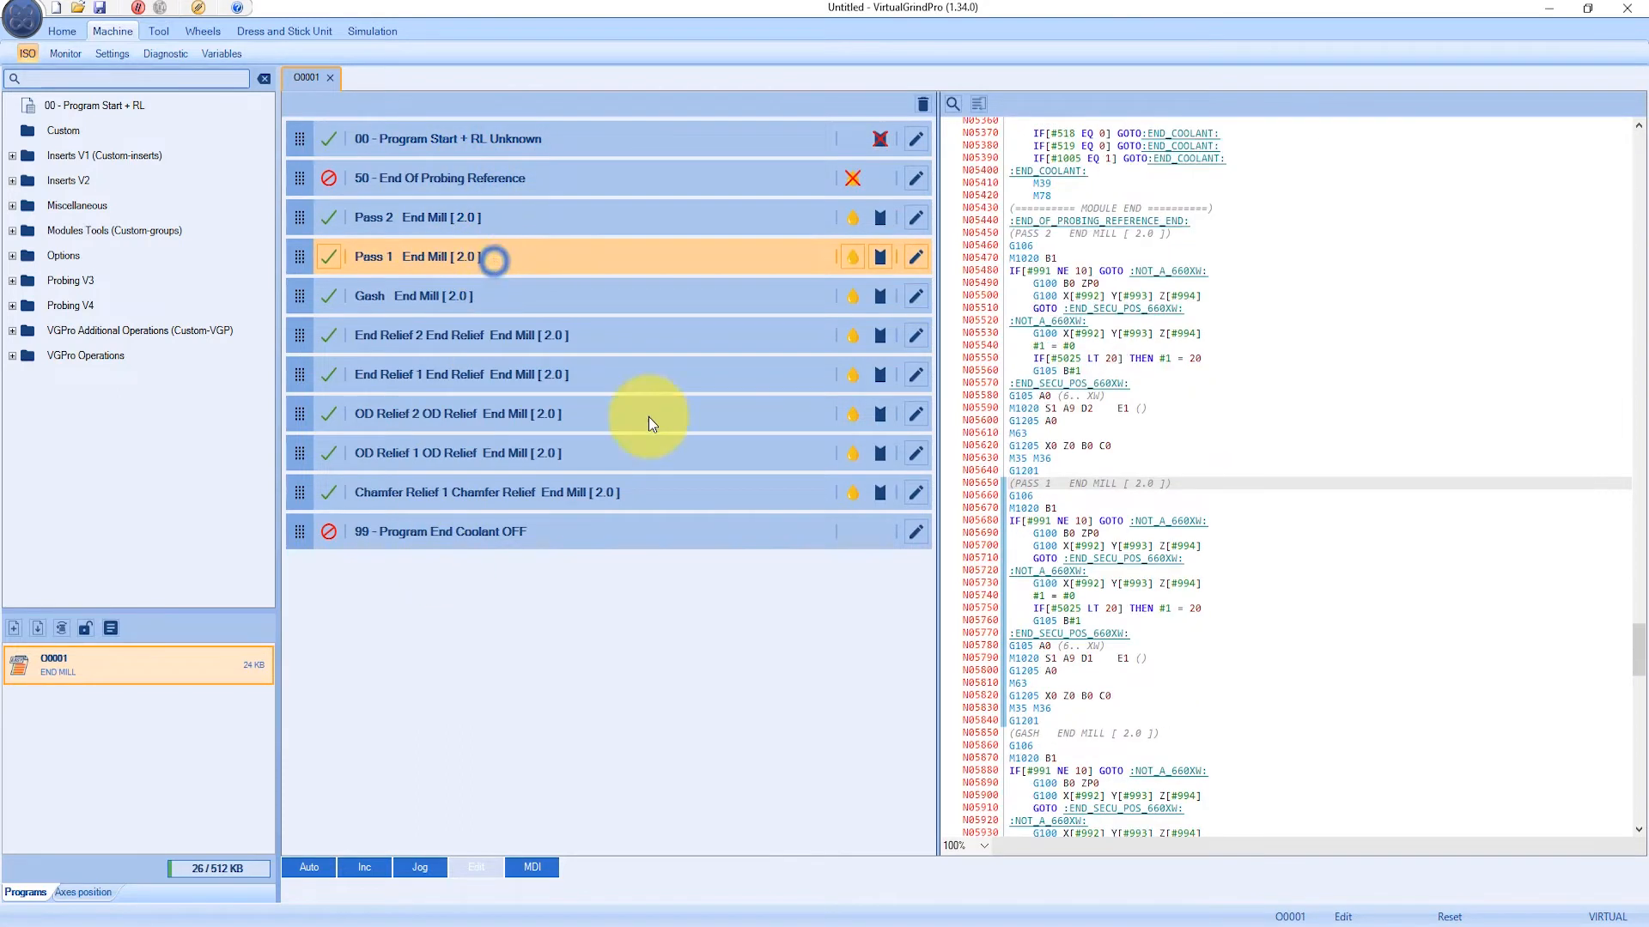
{"action": "left_click", "coordinate": [577, 297]}
{"action": "left_click", "coordinate": [602, 338]}
{"action": "left_click", "coordinate": [605, 373]}
{"action": "left_click", "coordinate": [630, 419]}
{"action": "left_click", "coordinate": [629, 453]}
{"action": "left_click", "coordinate": [629, 492]}
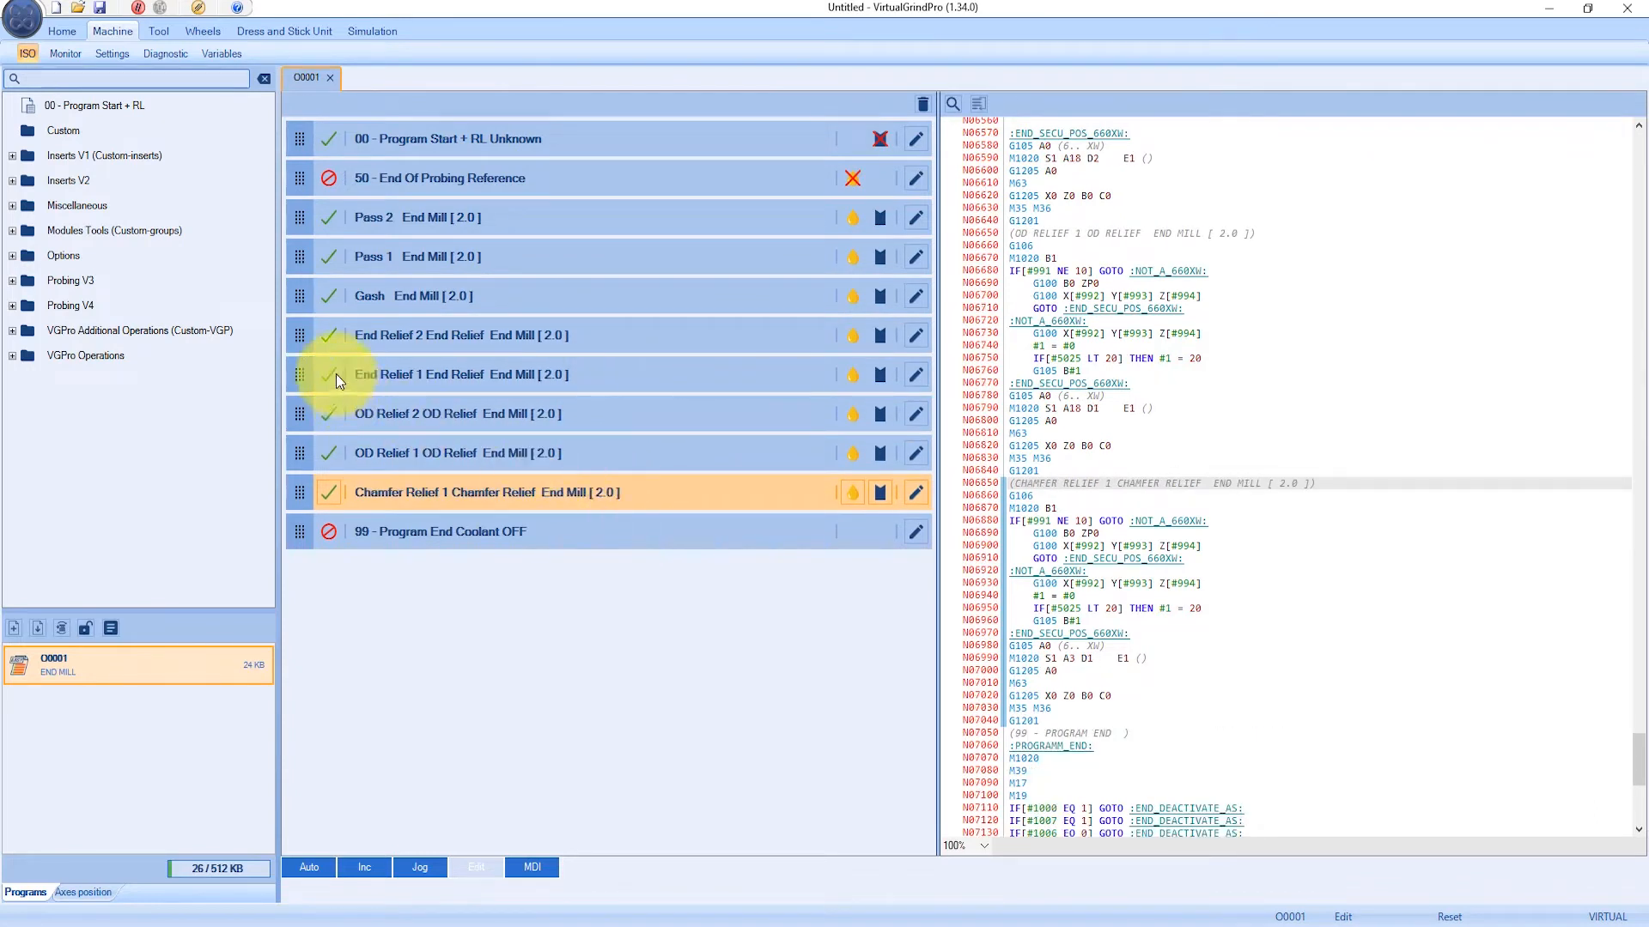
- Reorder O0001's operations: Pass 1 before Pass 2, both OD reliefs directly after the gash, and End Relief 1 before End Relief 2
{"action": "left_click", "coordinate": [302, 256]}
{"action": "left_click_drag", "start_coordinate": [303, 256], "coordinate": [299, 214]}
{"action": "mouse_move", "coordinate": [300, 347]}
{"action": "left_mouse_down"}
{"action": "mouse_move", "coordinate": [301, 385]}
{"action": "mouse_move", "coordinate": [306, 338]}
{"action": "left_mouse_up"}
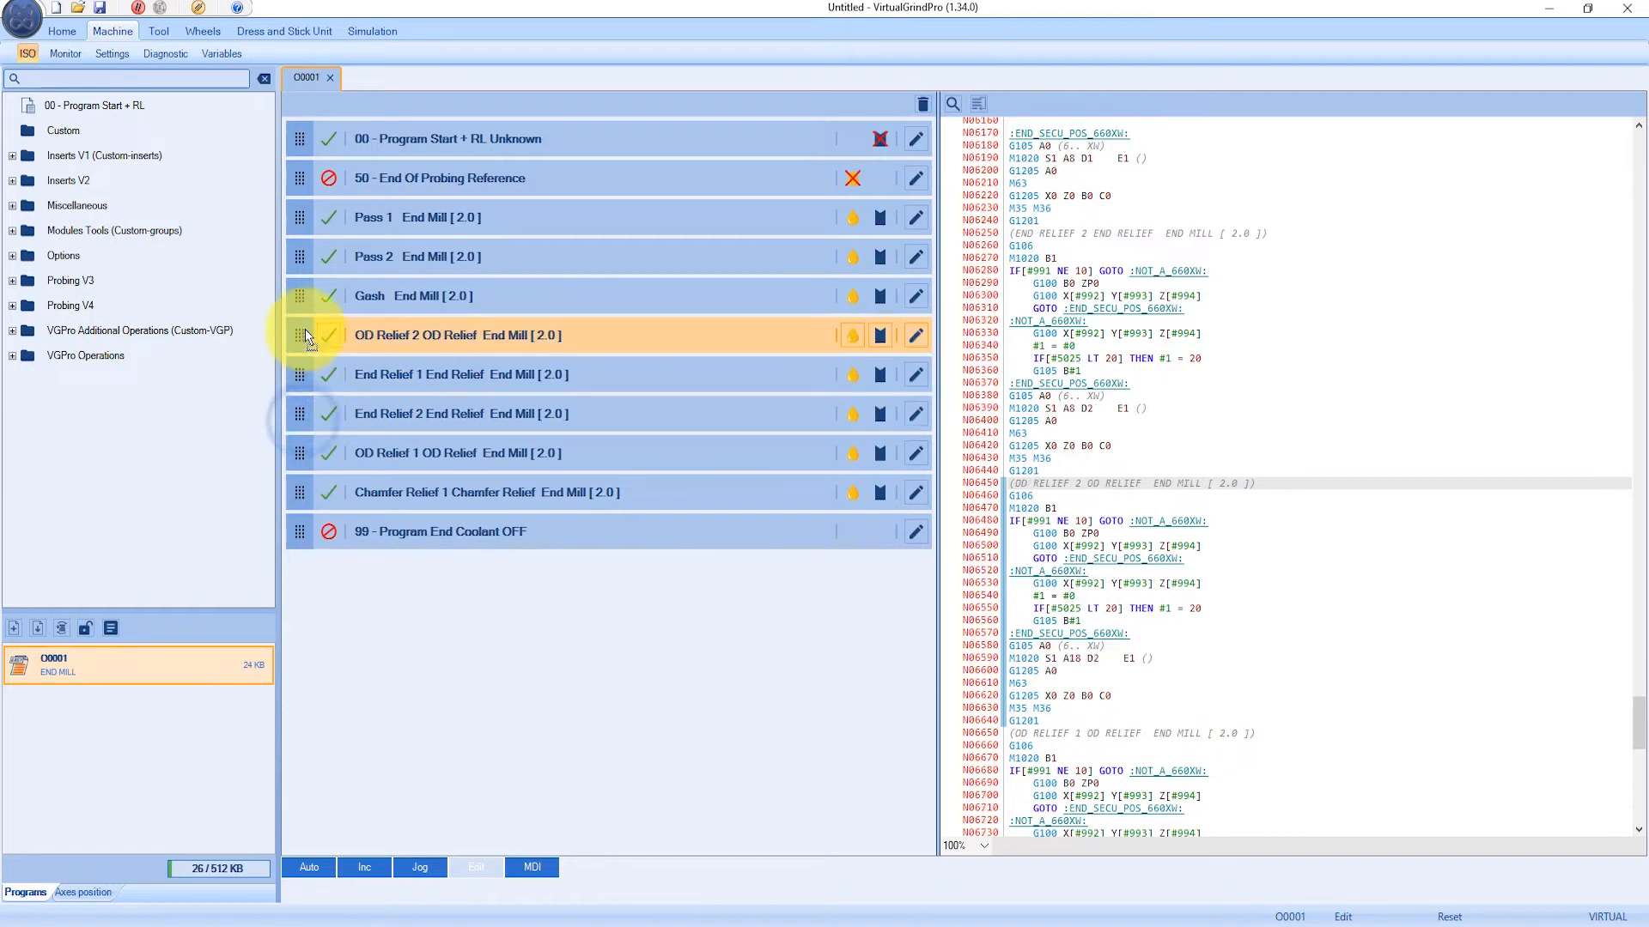
{"action": "left_click_drag", "start_coordinate": [299, 452], "coordinate": [311, 381]}
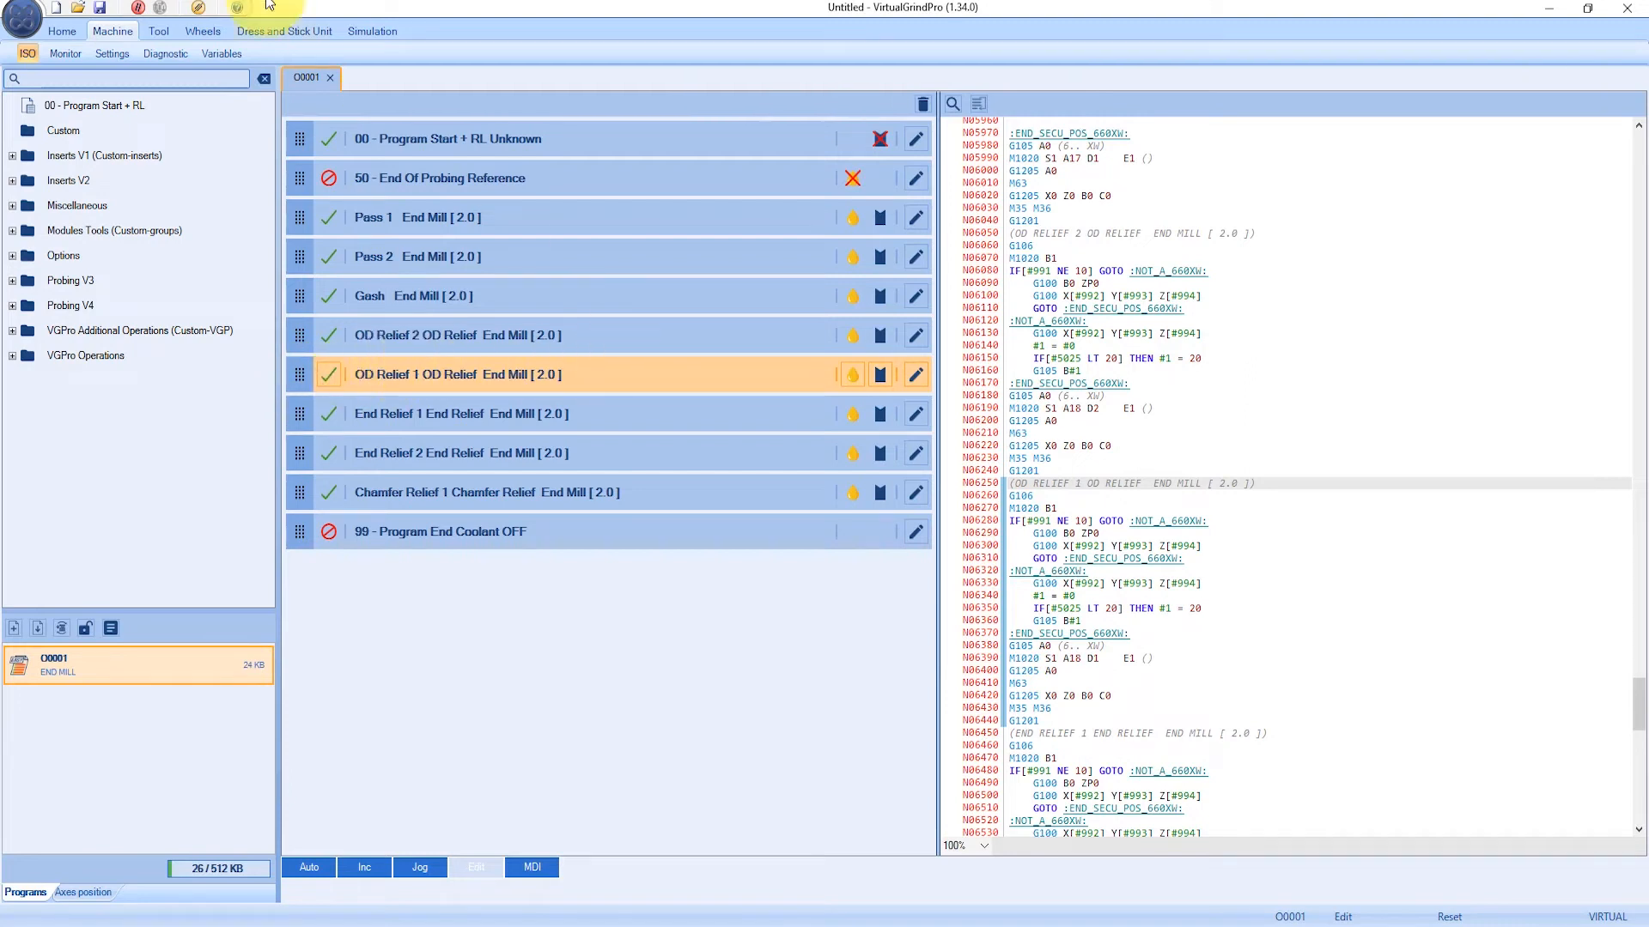
- Add a second flute to the end mill's flute operation in the tool design
{"action": "left_click", "coordinate": [170, 30]}
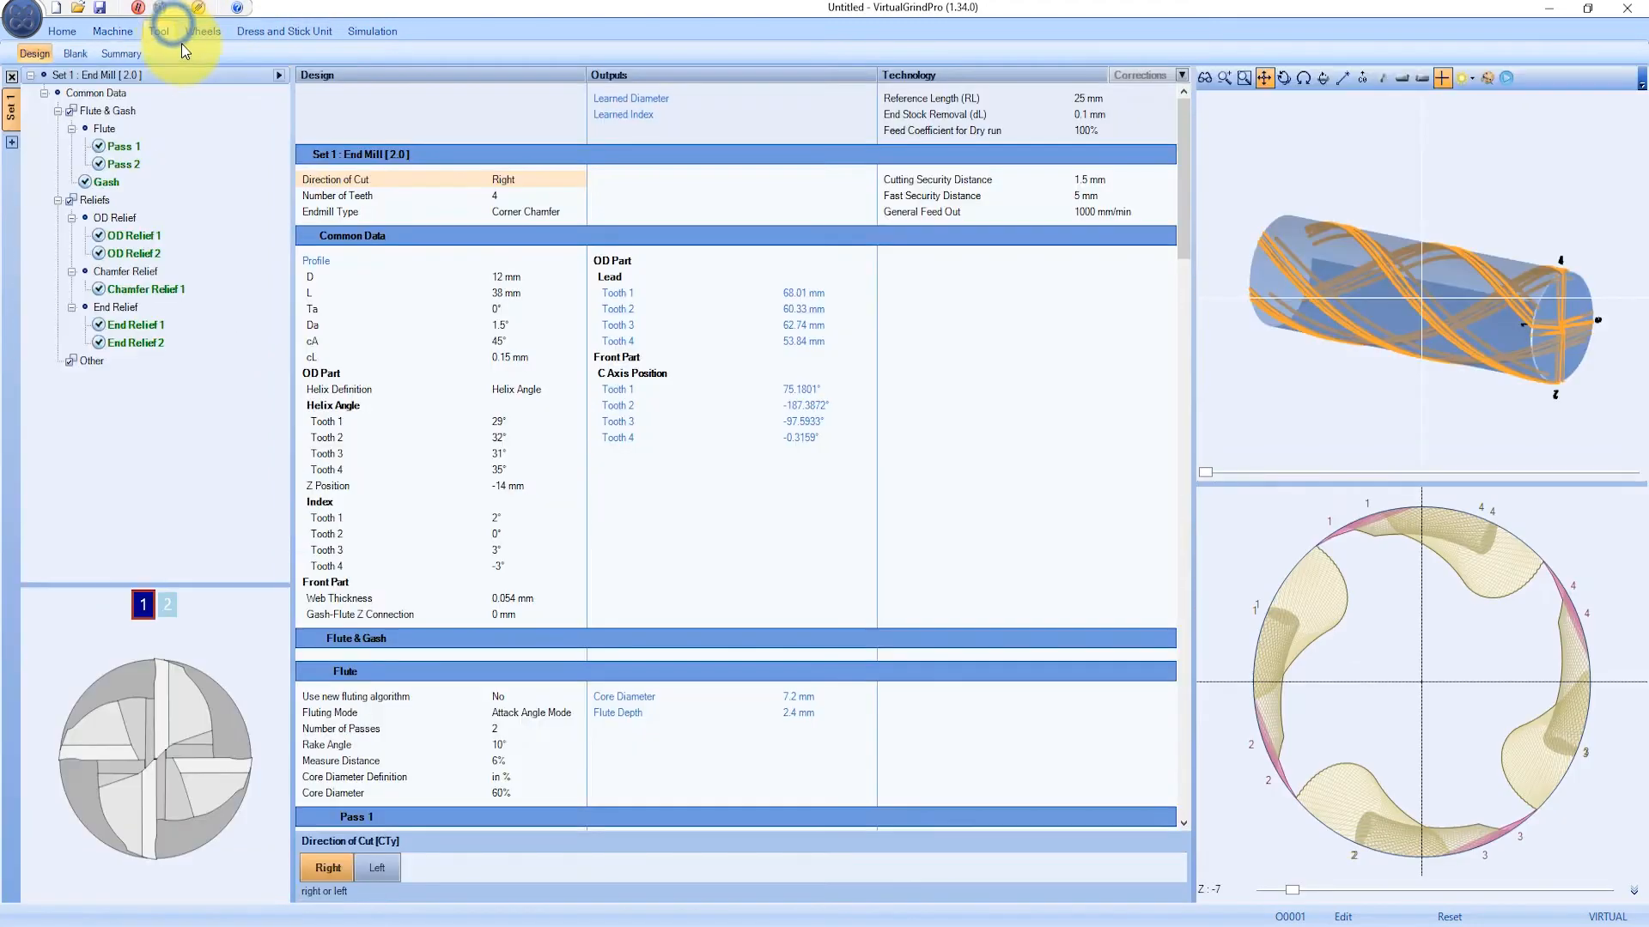
{"action": "right_click", "coordinate": [174, 128]}
{"action": "left_click", "coordinate": [223, 139]}
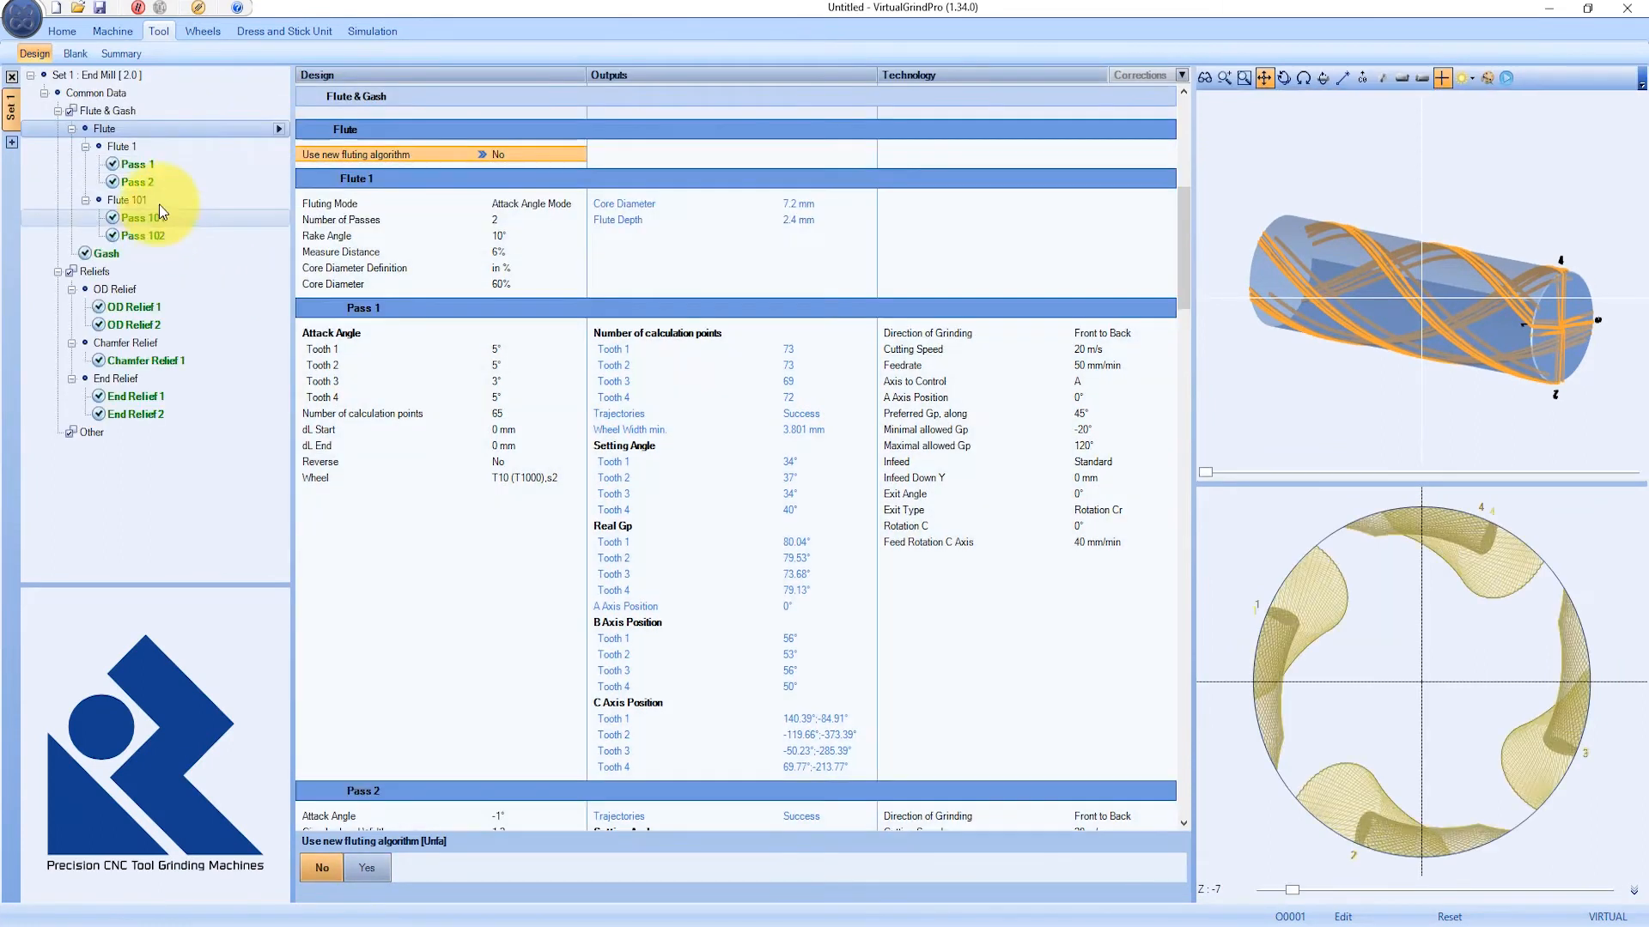
- Set the added flute's fluting mode to Roughing and assign it wheel T10 (T1000)
{"action": "left_click", "coordinate": [159, 199]}
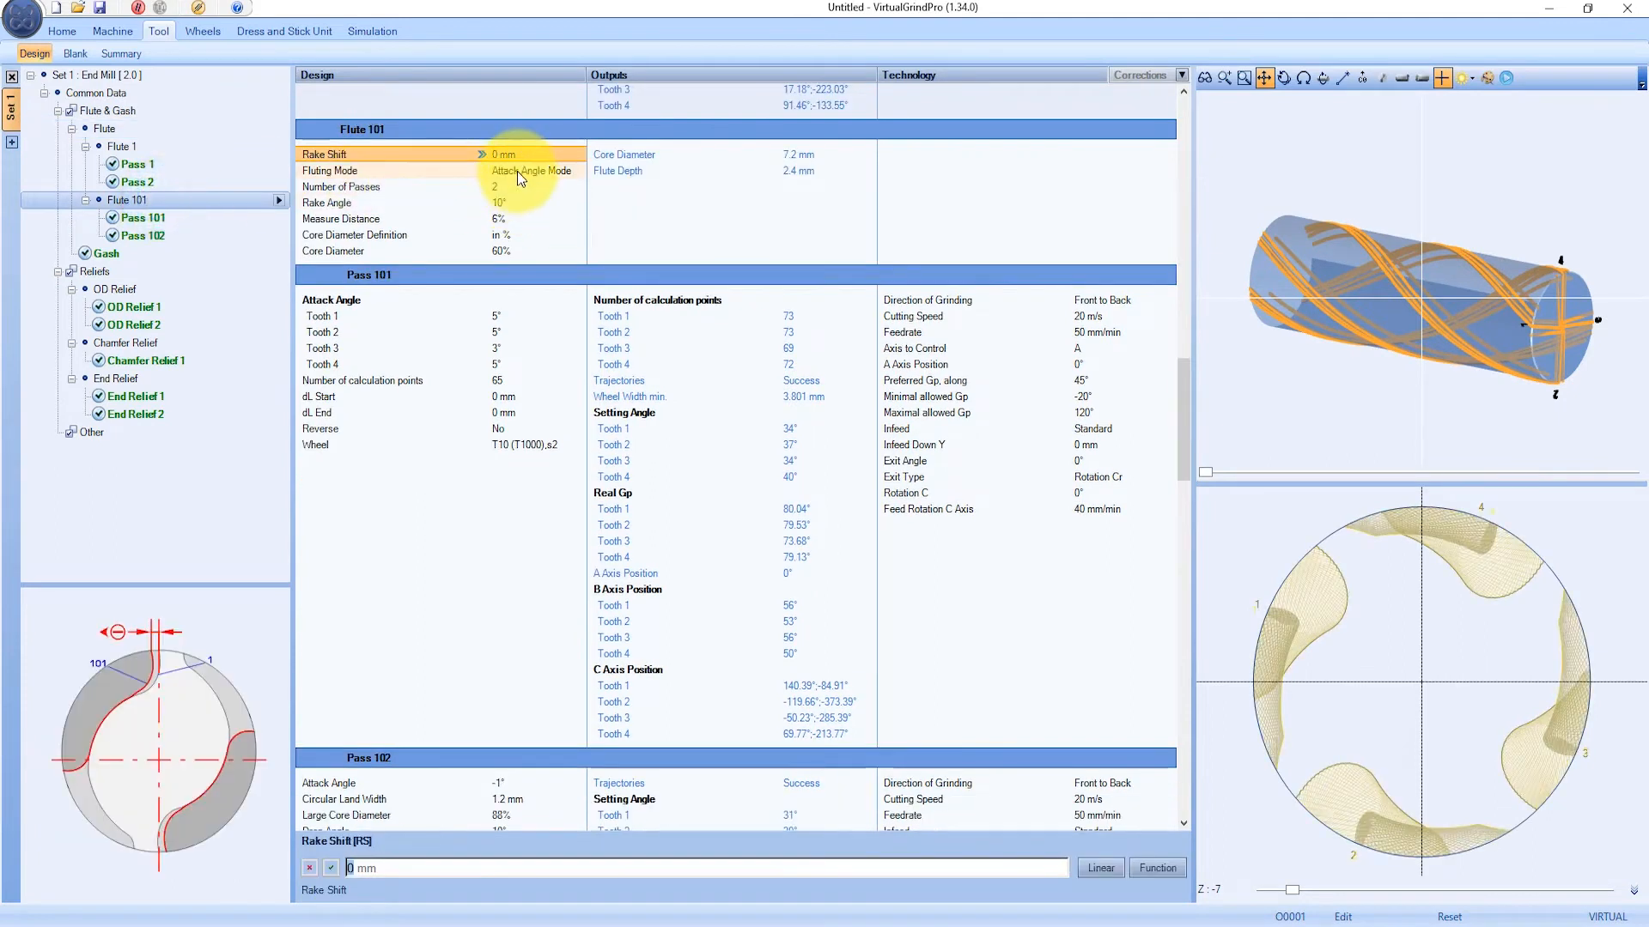
{"action": "scroll", "coordinate": [518, 181], "scroll_direction": "up", "scroll_amount": 6}
{"action": "scroll", "coordinate": [519, 189], "scroll_direction": "down", "scroll_amount": 2}
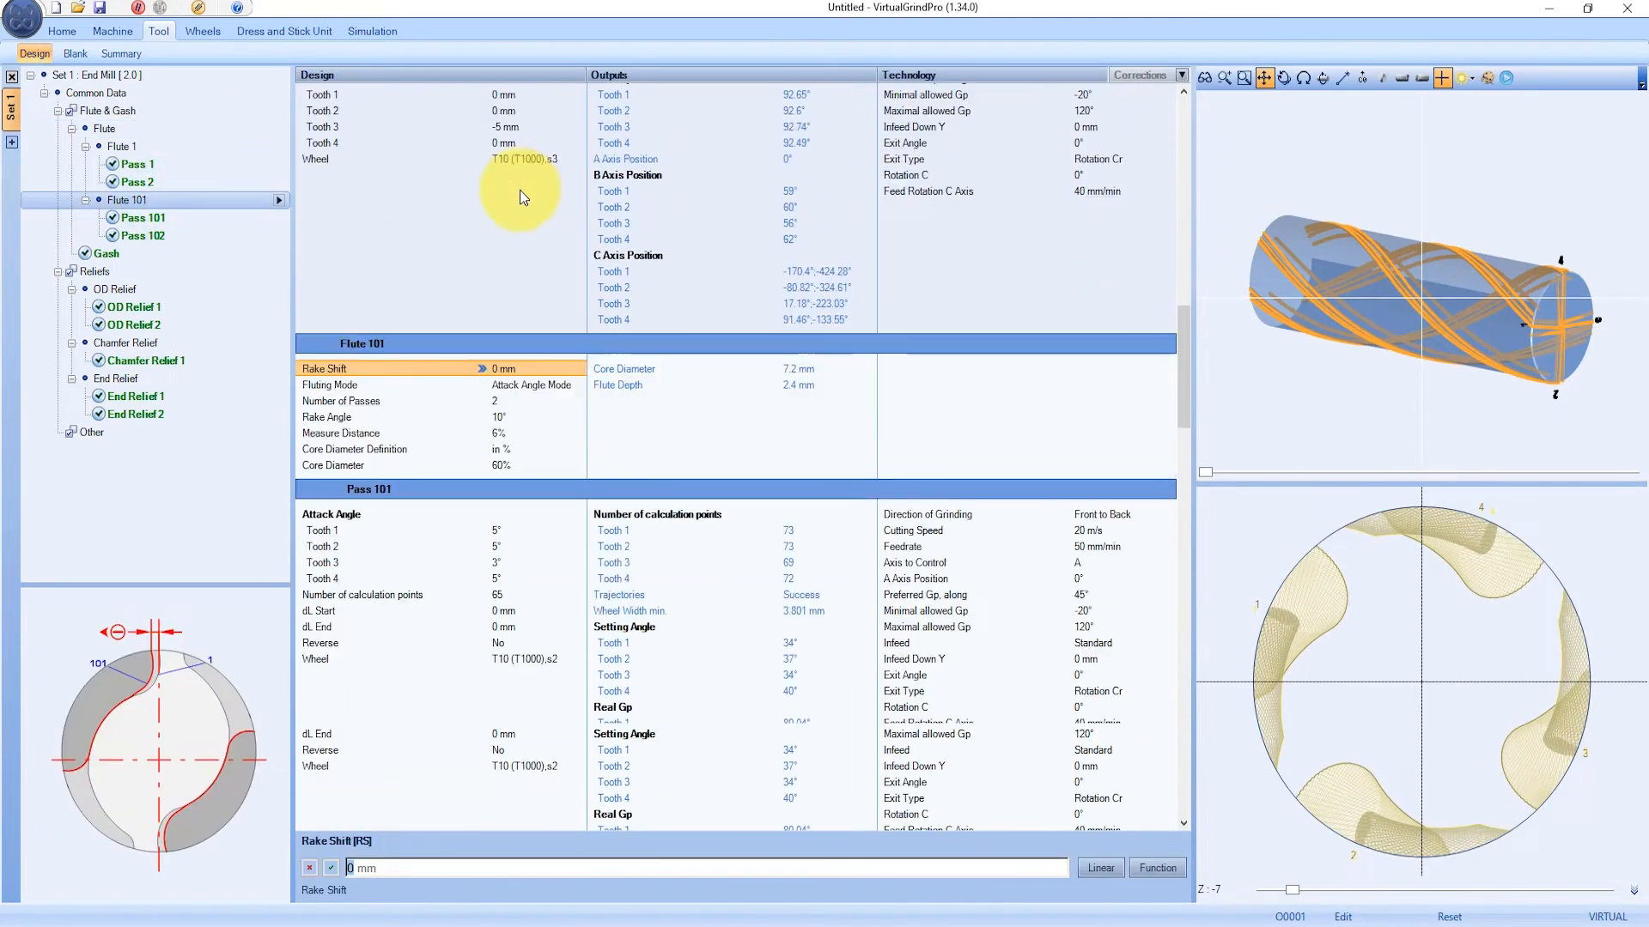
{"action": "left_click", "coordinate": [520, 386]}
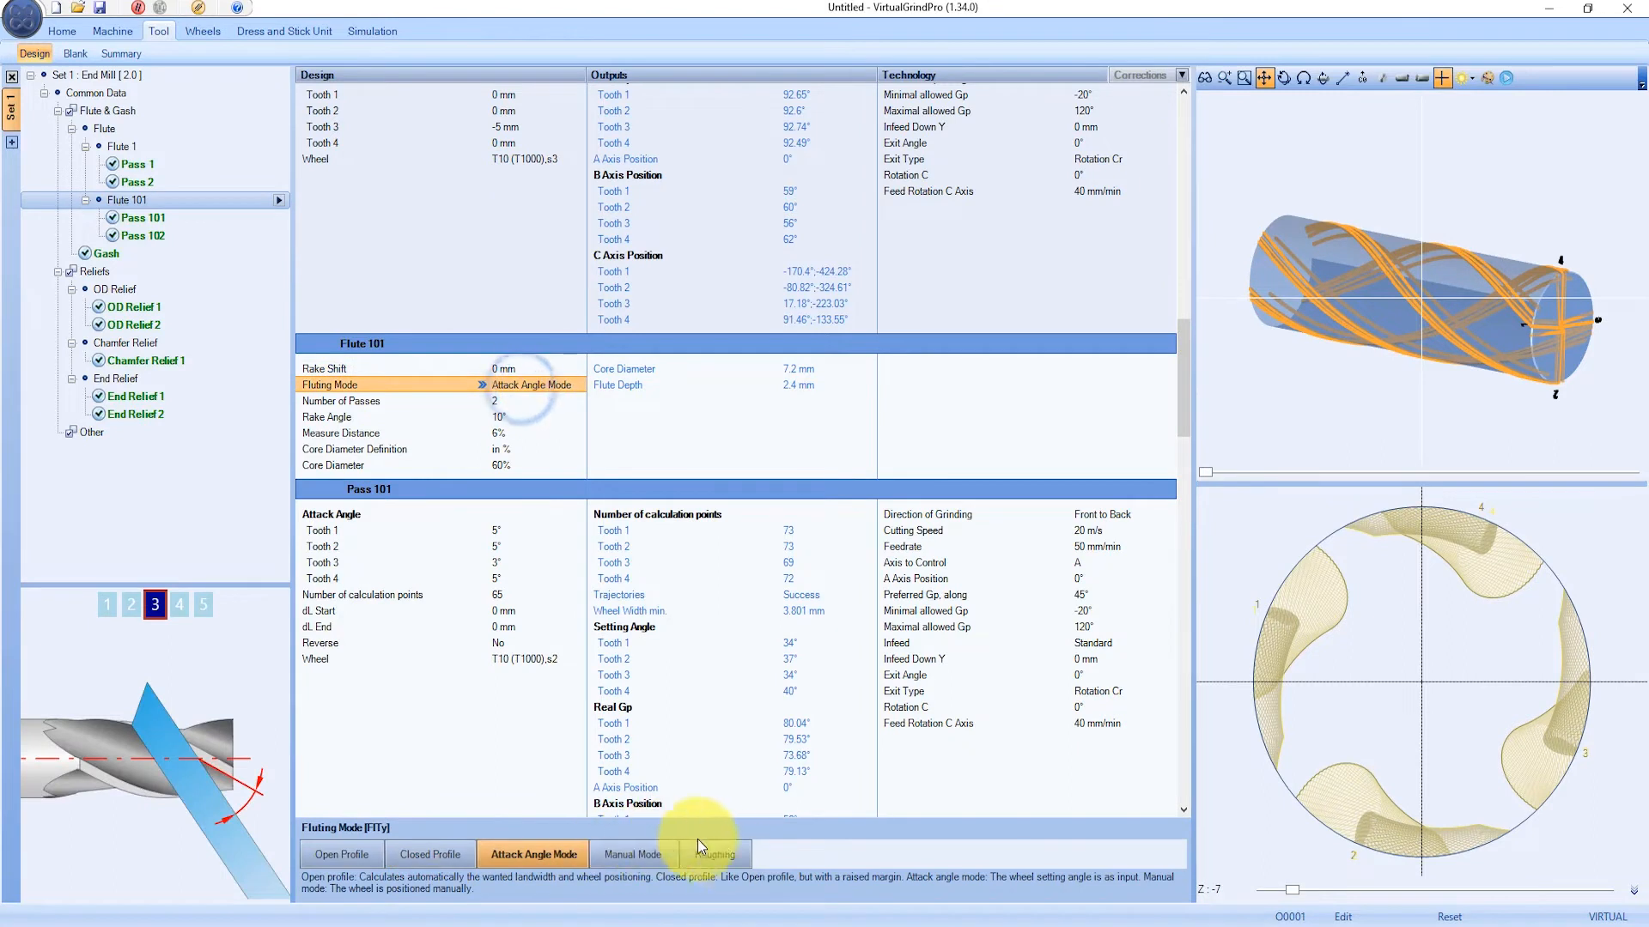
{"action": "left_click", "coordinate": [722, 851]}
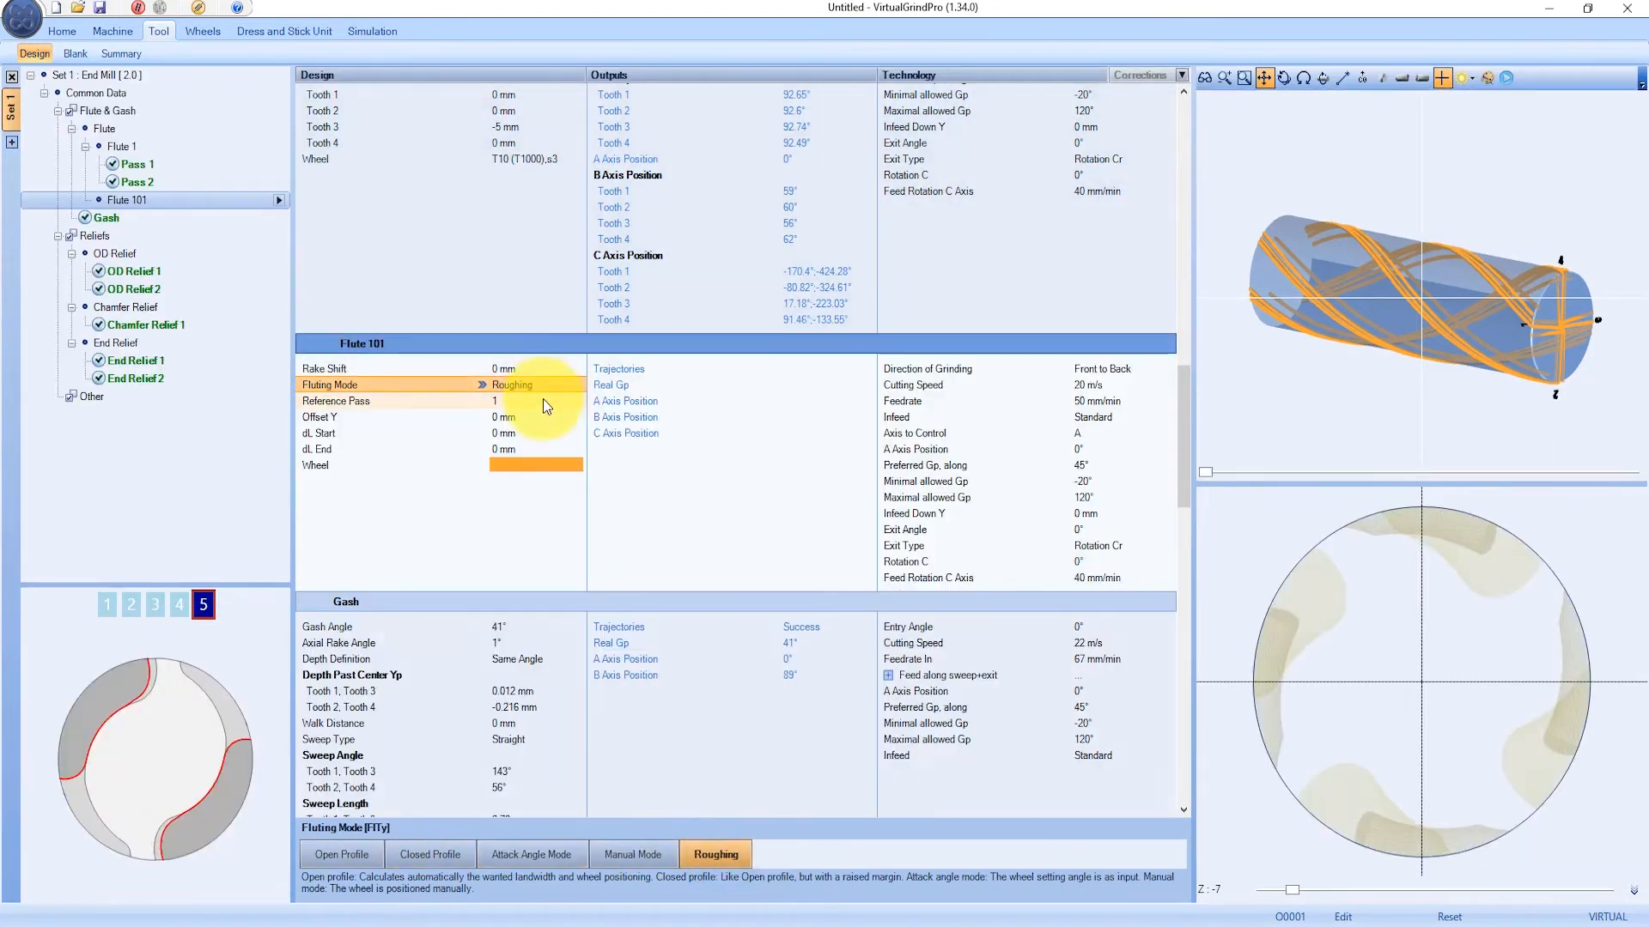
{"action": "left_click", "coordinate": [541, 463]}
{"action": "left_click", "coordinate": [416, 865]}
{"action": "left_click", "coordinate": [466, 867]}
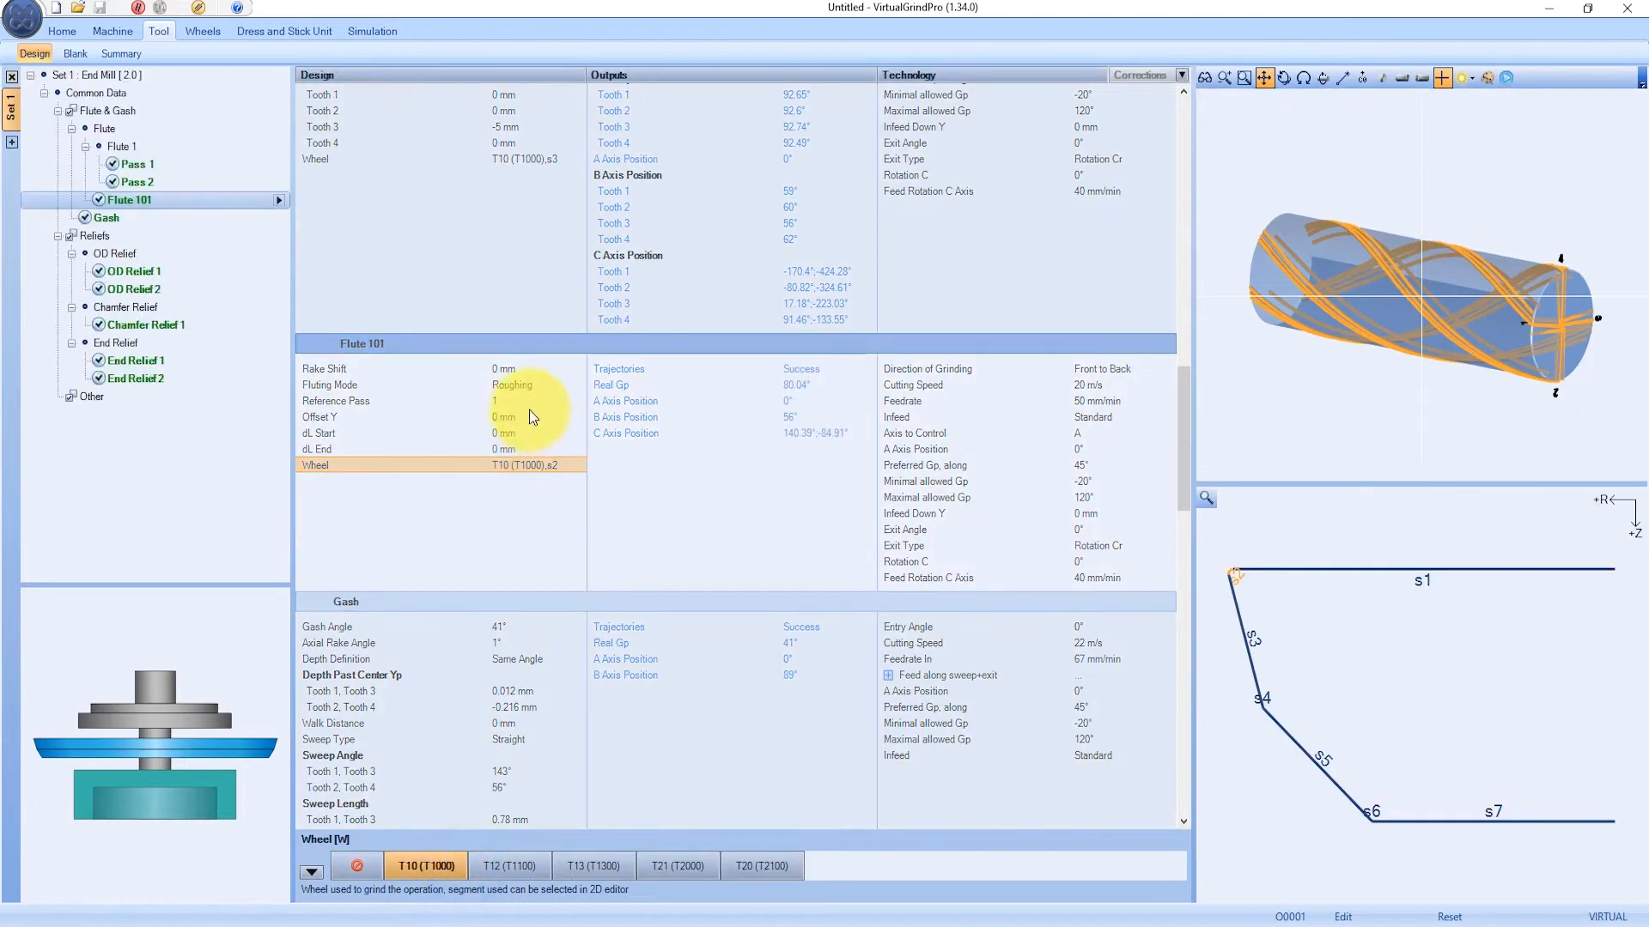
{"action": "left_click", "coordinate": [538, 373]}
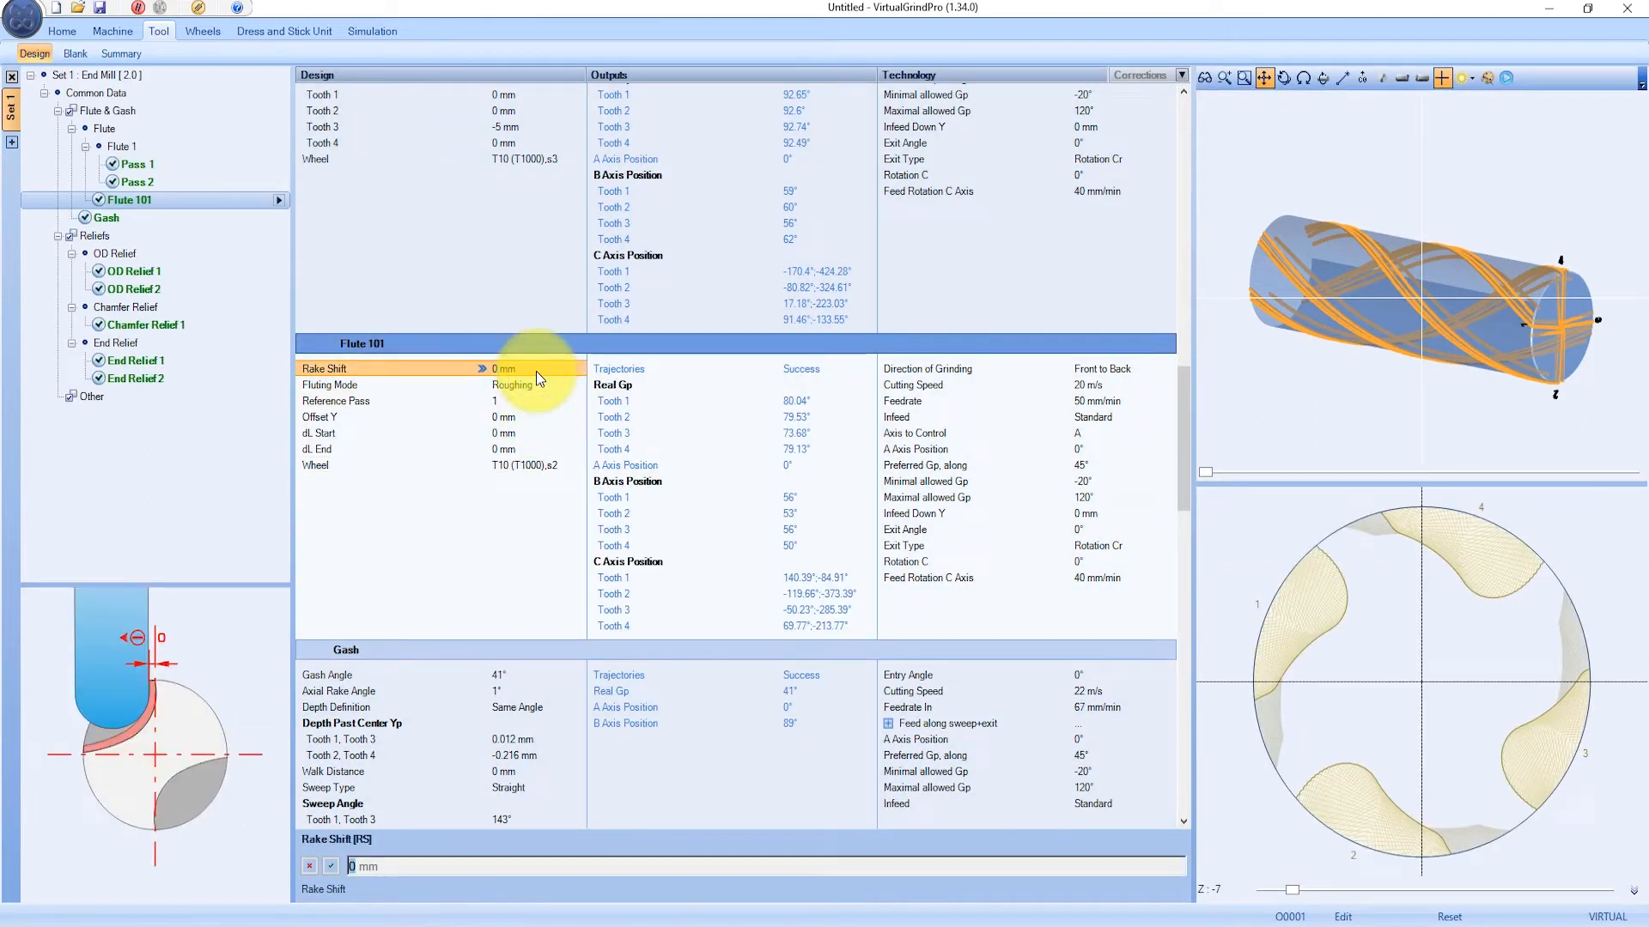
- Generate ISO program 0002 automatically from the updated design, with the comment END MILL ROUGHING PASS
{"action": "left_click", "coordinate": [127, 35]}
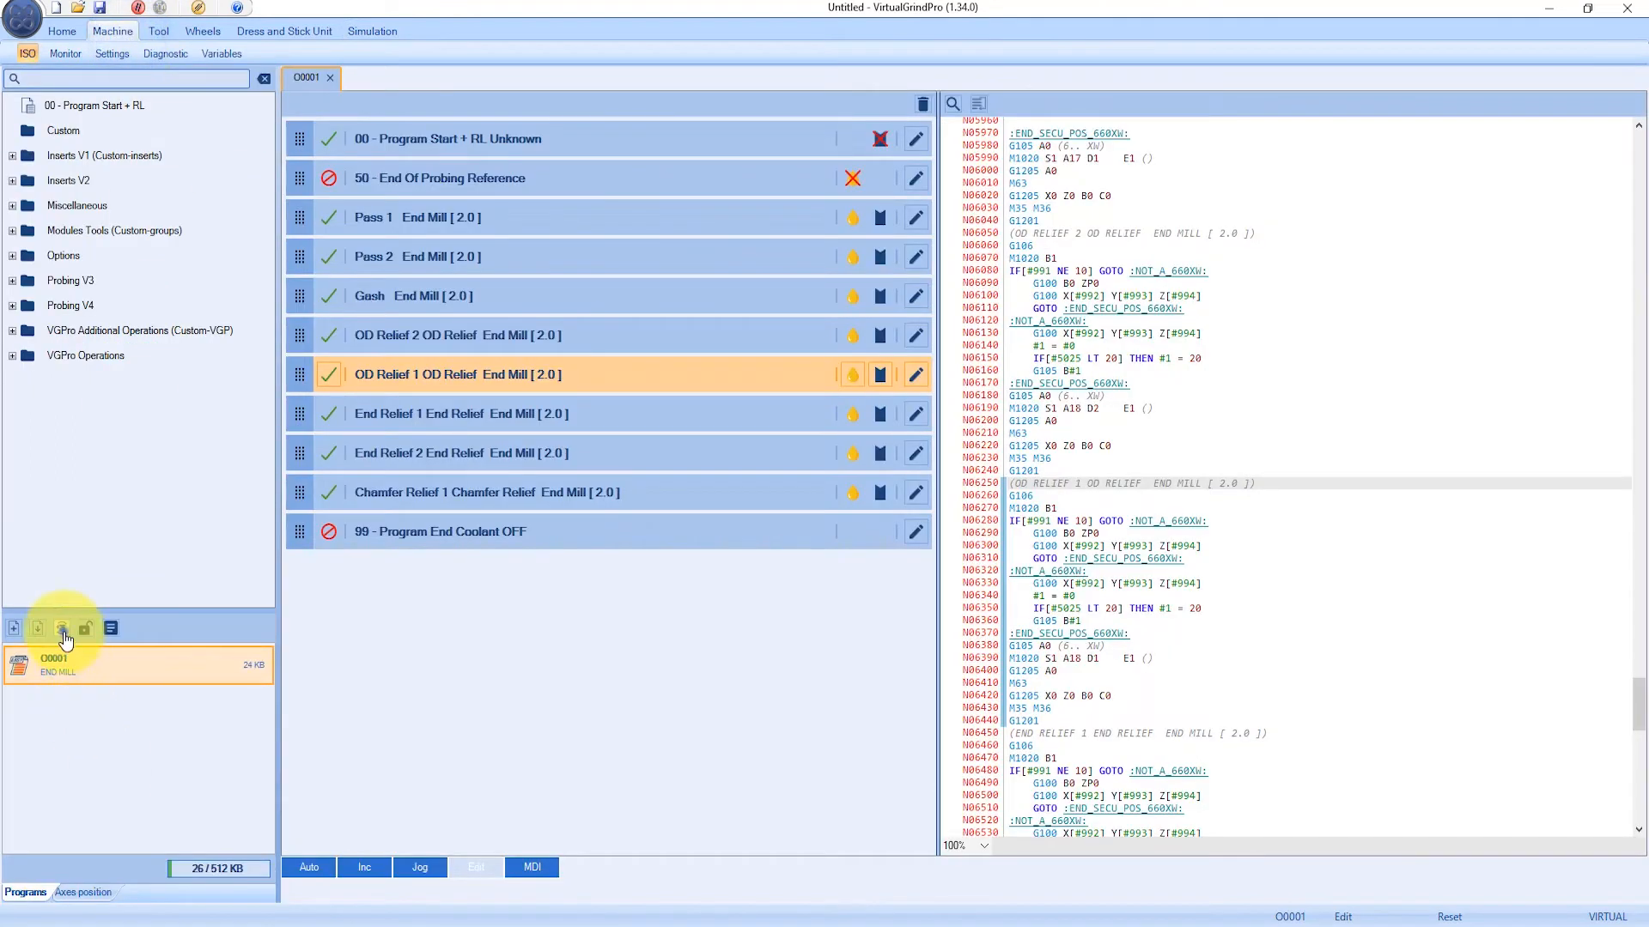
{"action": "left_click", "coordinate": [61, 628]}
{"action": "double_click", "coordinate": [811, 464]}
{"action": "type", "text": "END MILL ROUGHING PASS"}
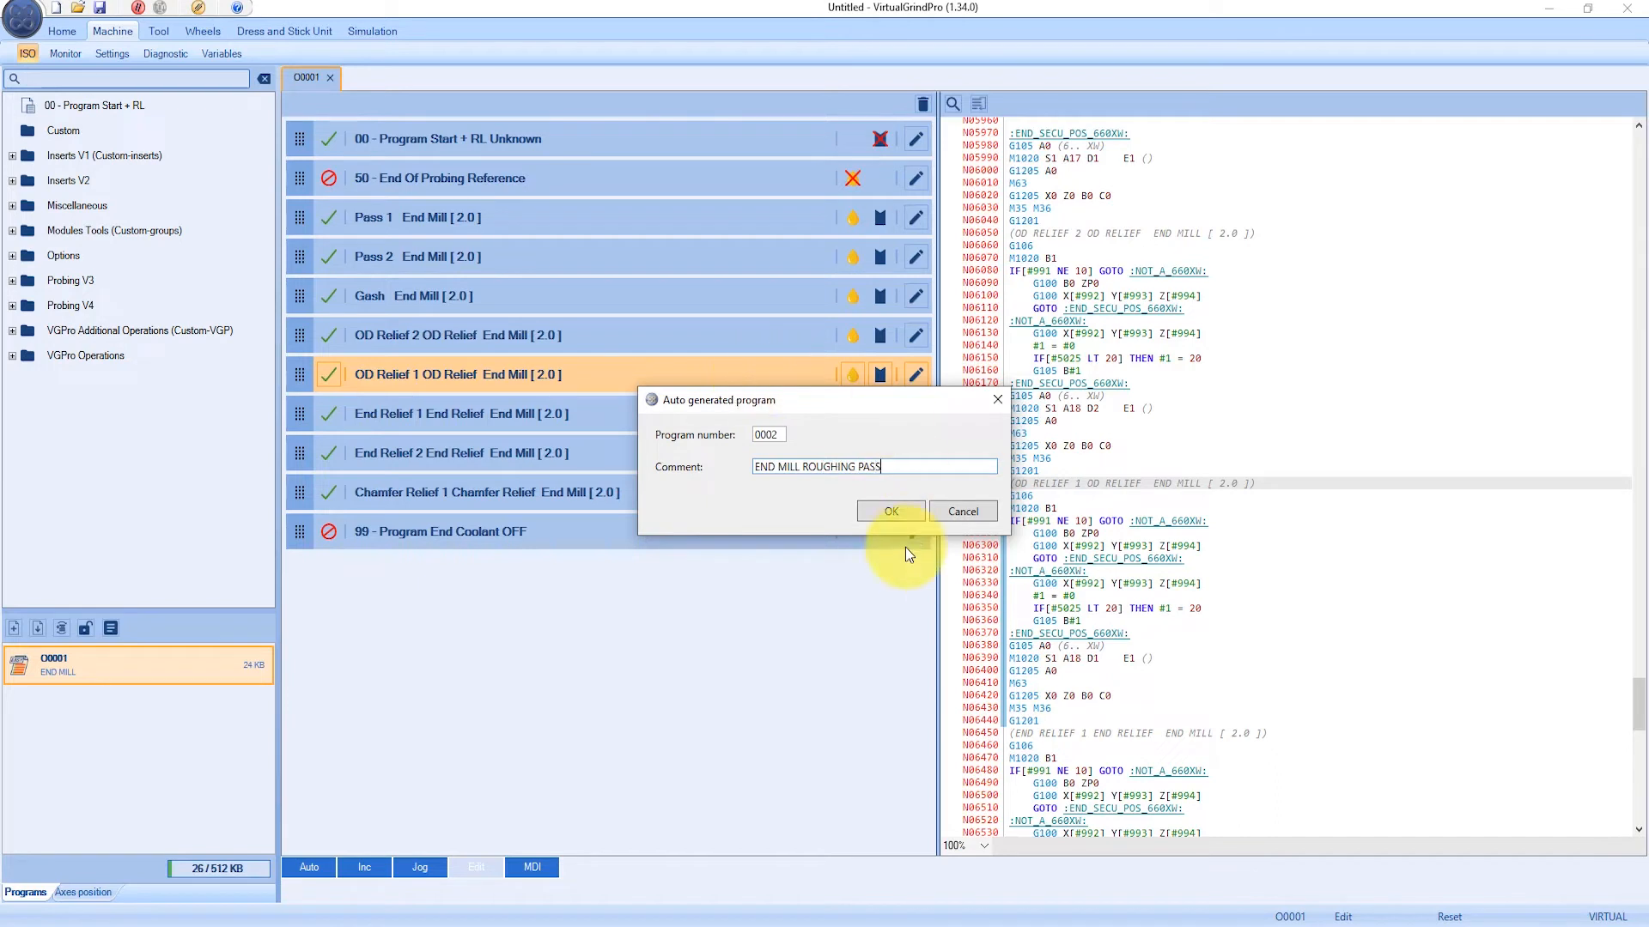
{"action": "left_click", "coordinate": [890, 510]}
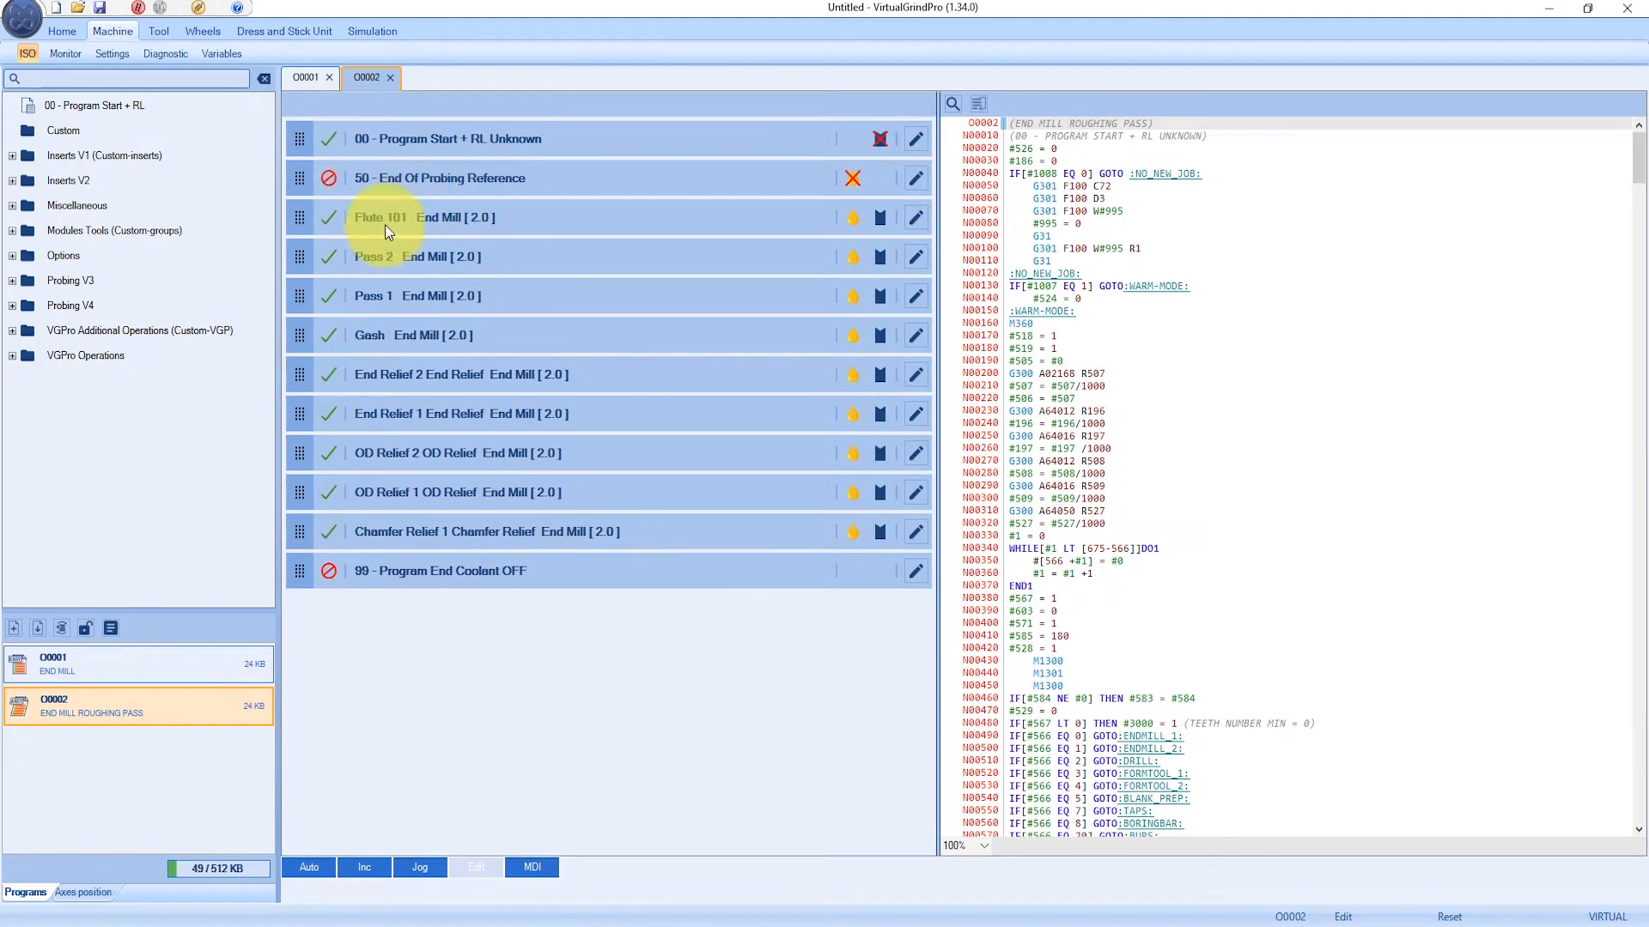
- Delete the CNC program O0001 from the program list
{"action": "left_click", "coordinate": [206, 667]}
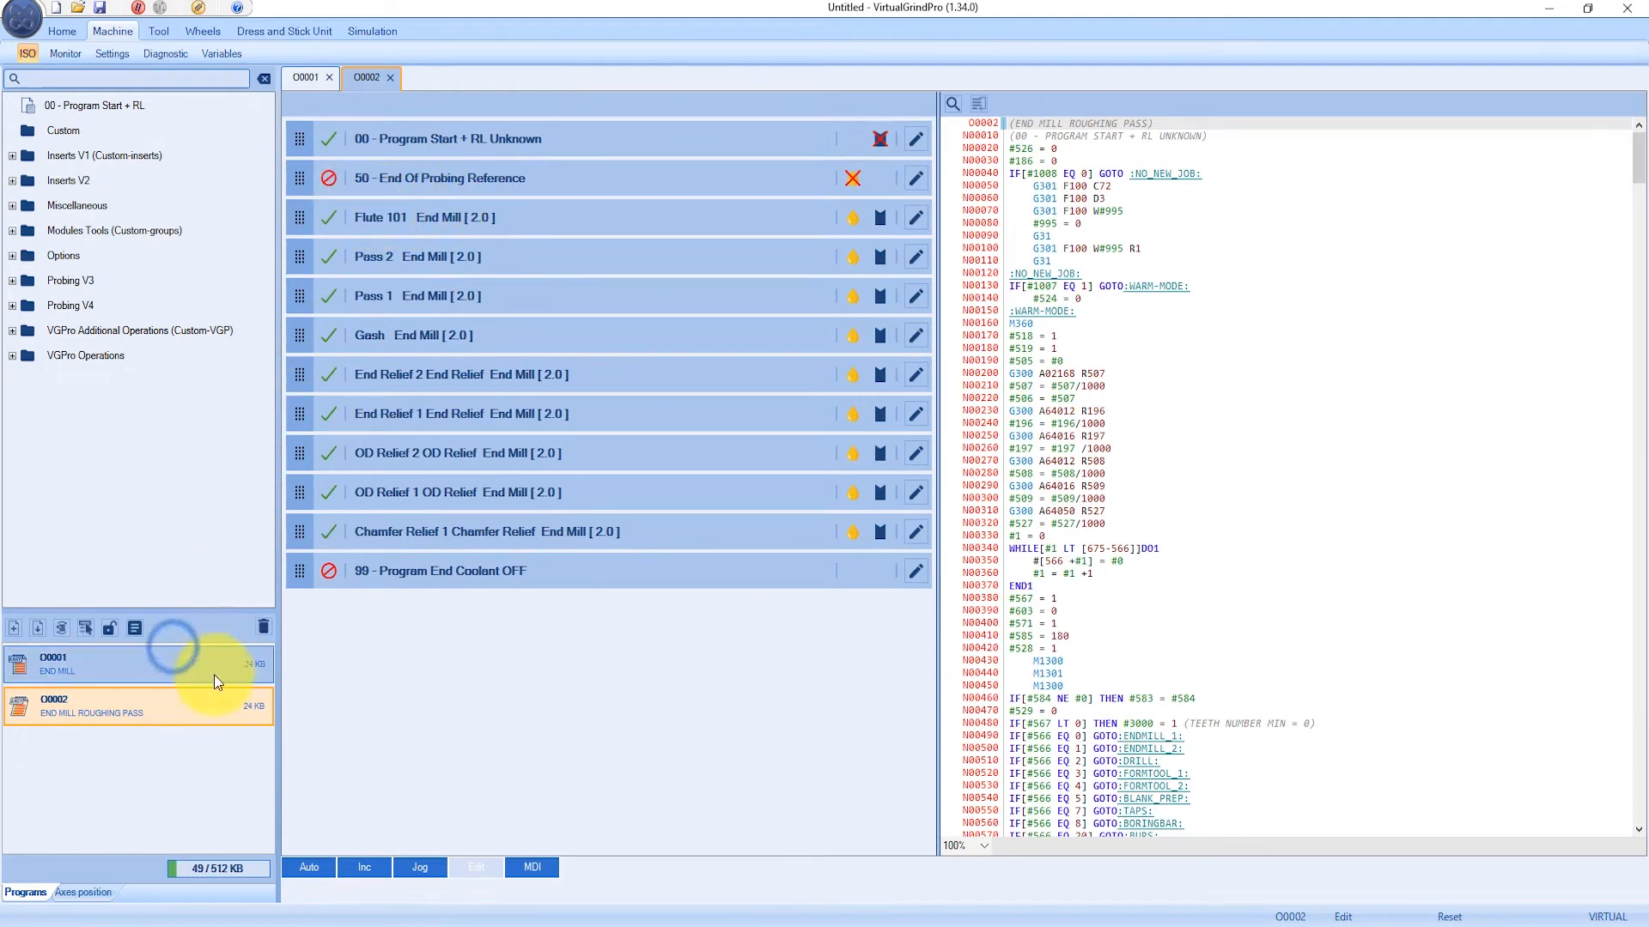
{"action": "key", "text": "Delete"}
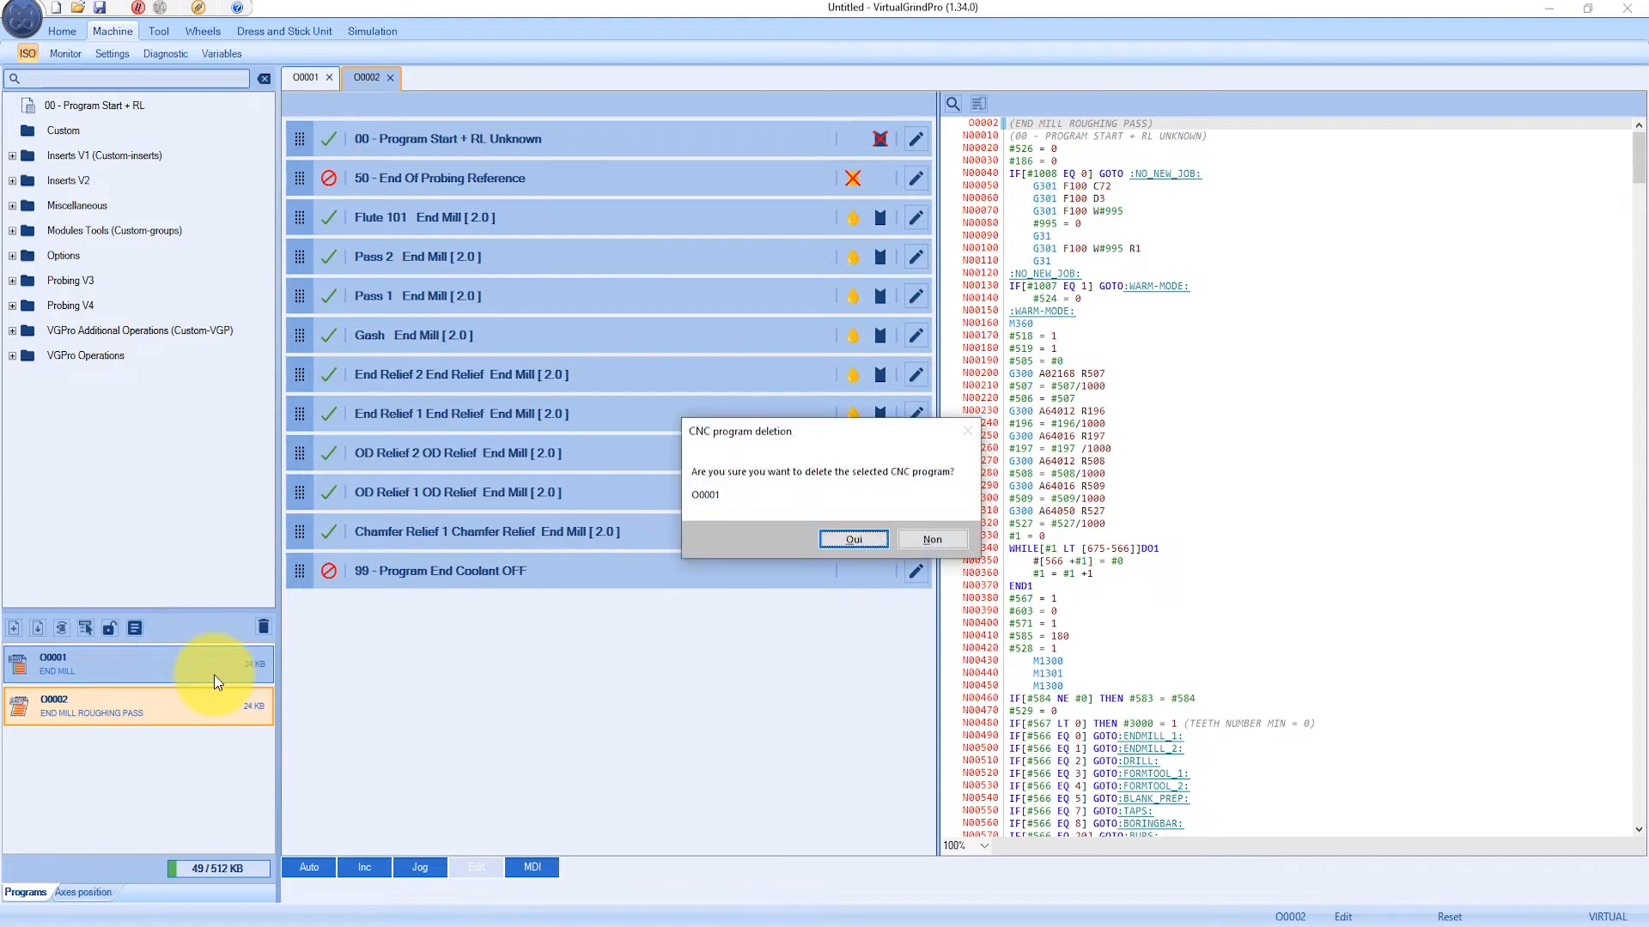
{"action": "key", "text": "Return"}
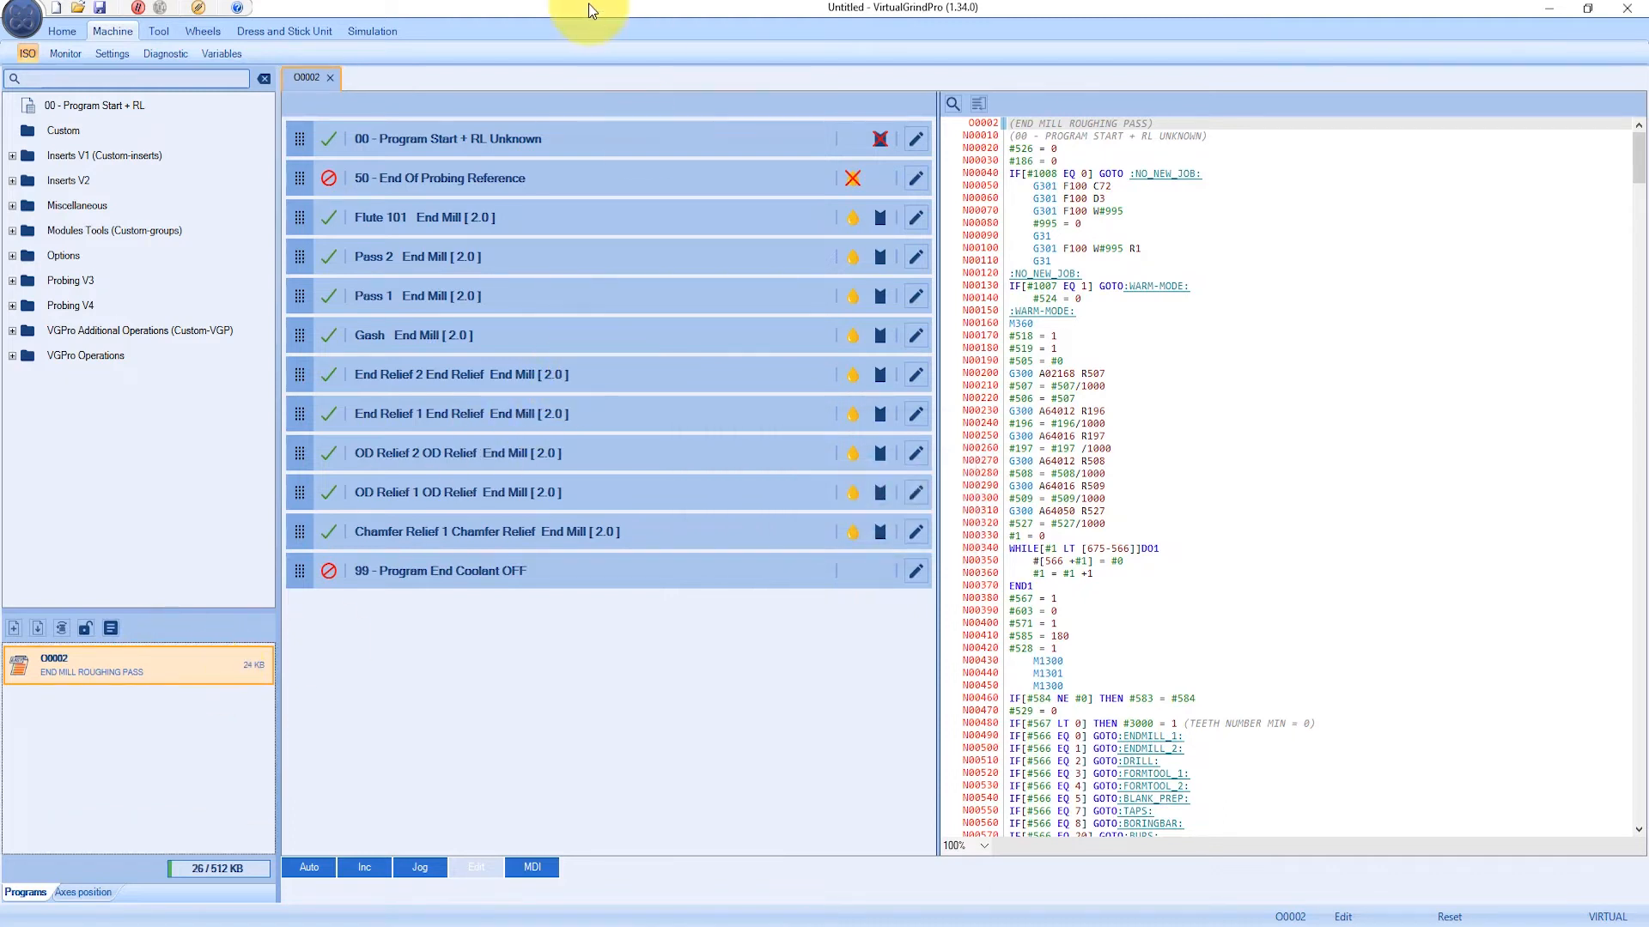
- Add the comment "Roughing" to Flute 101 in the tool design
{"action": "left_click", "coordinate": [159, 31]}
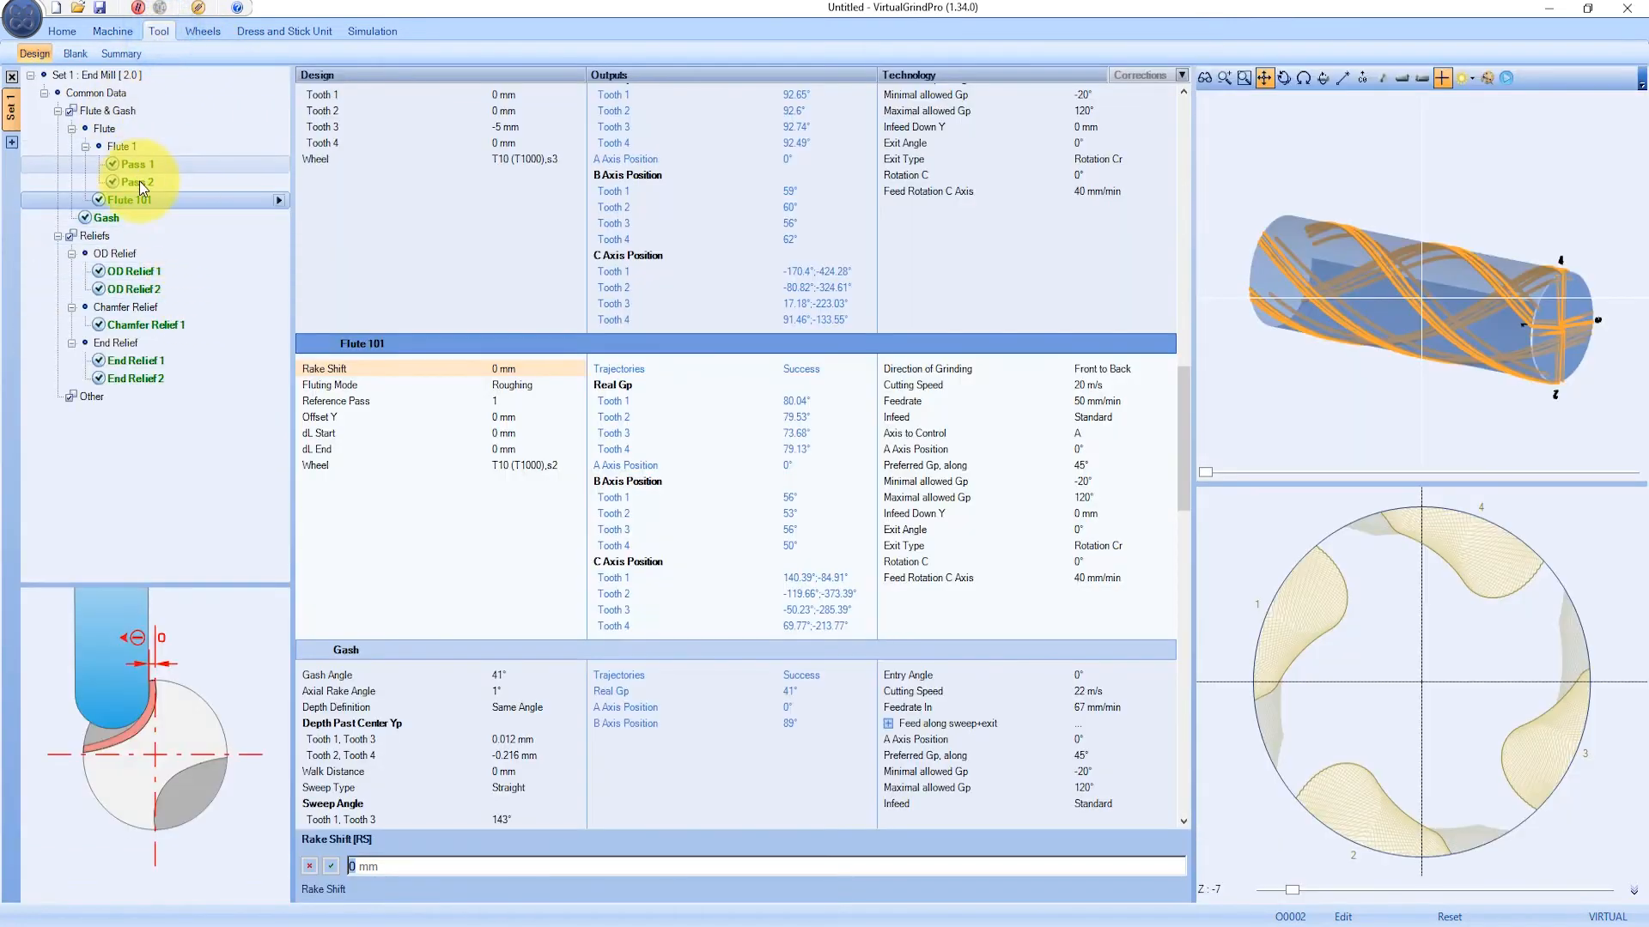
{"action": "right_click", "coordinate": [234, 196]}
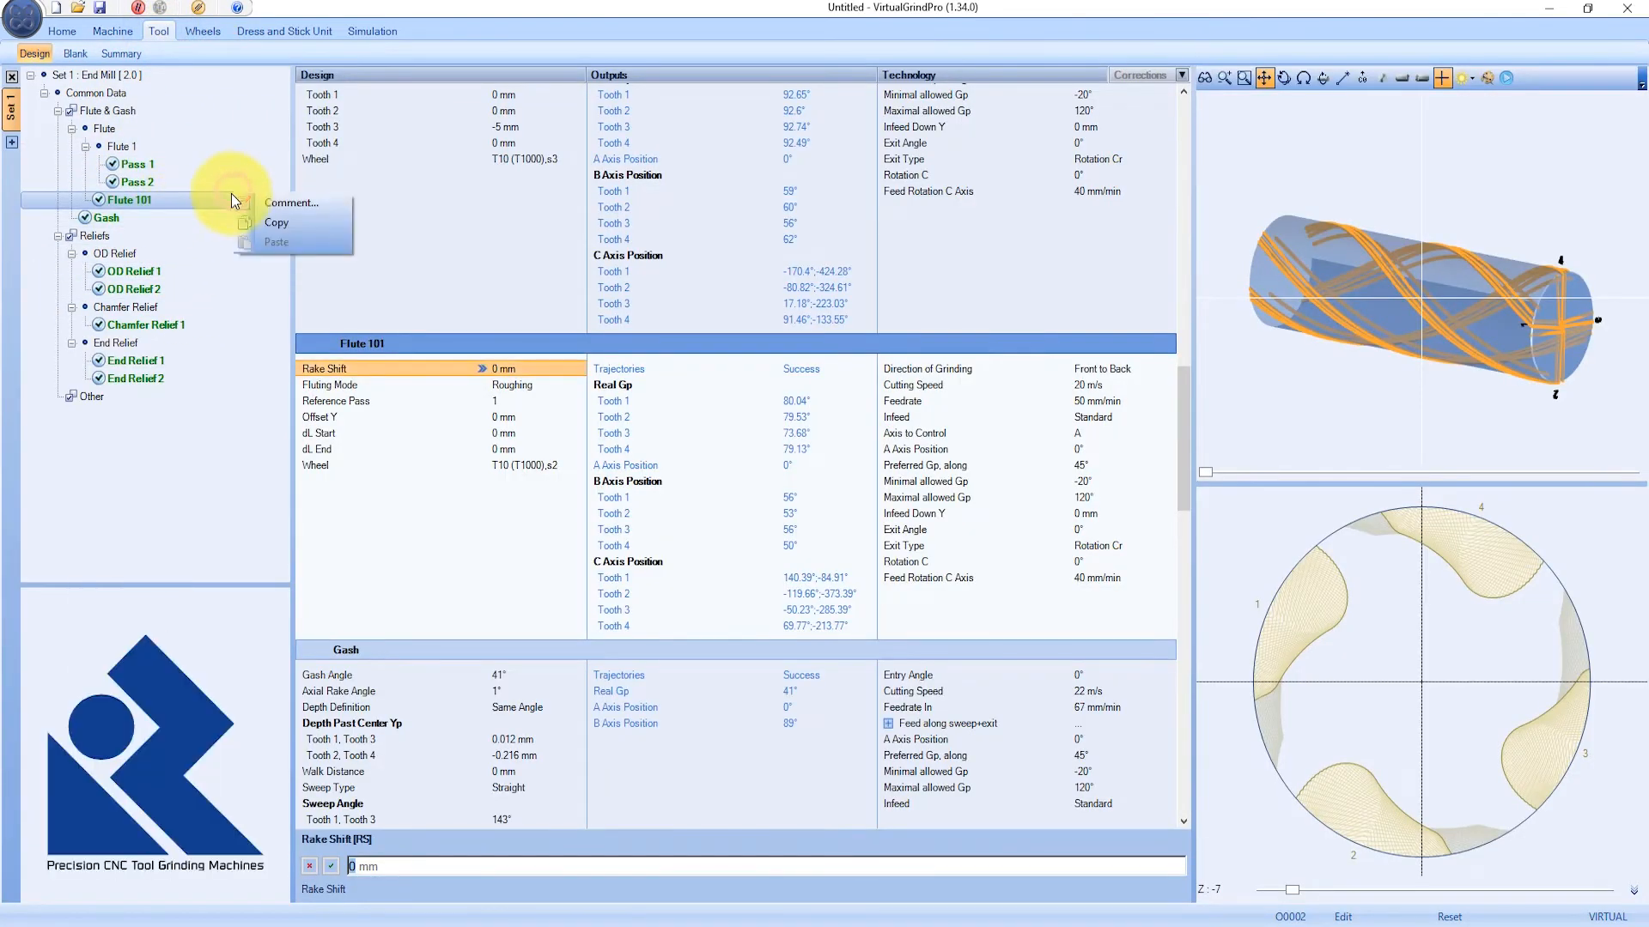
{"action": "left_click", "coordinate": [272, 202]}
{"action": "type", "text": "Roughing"}
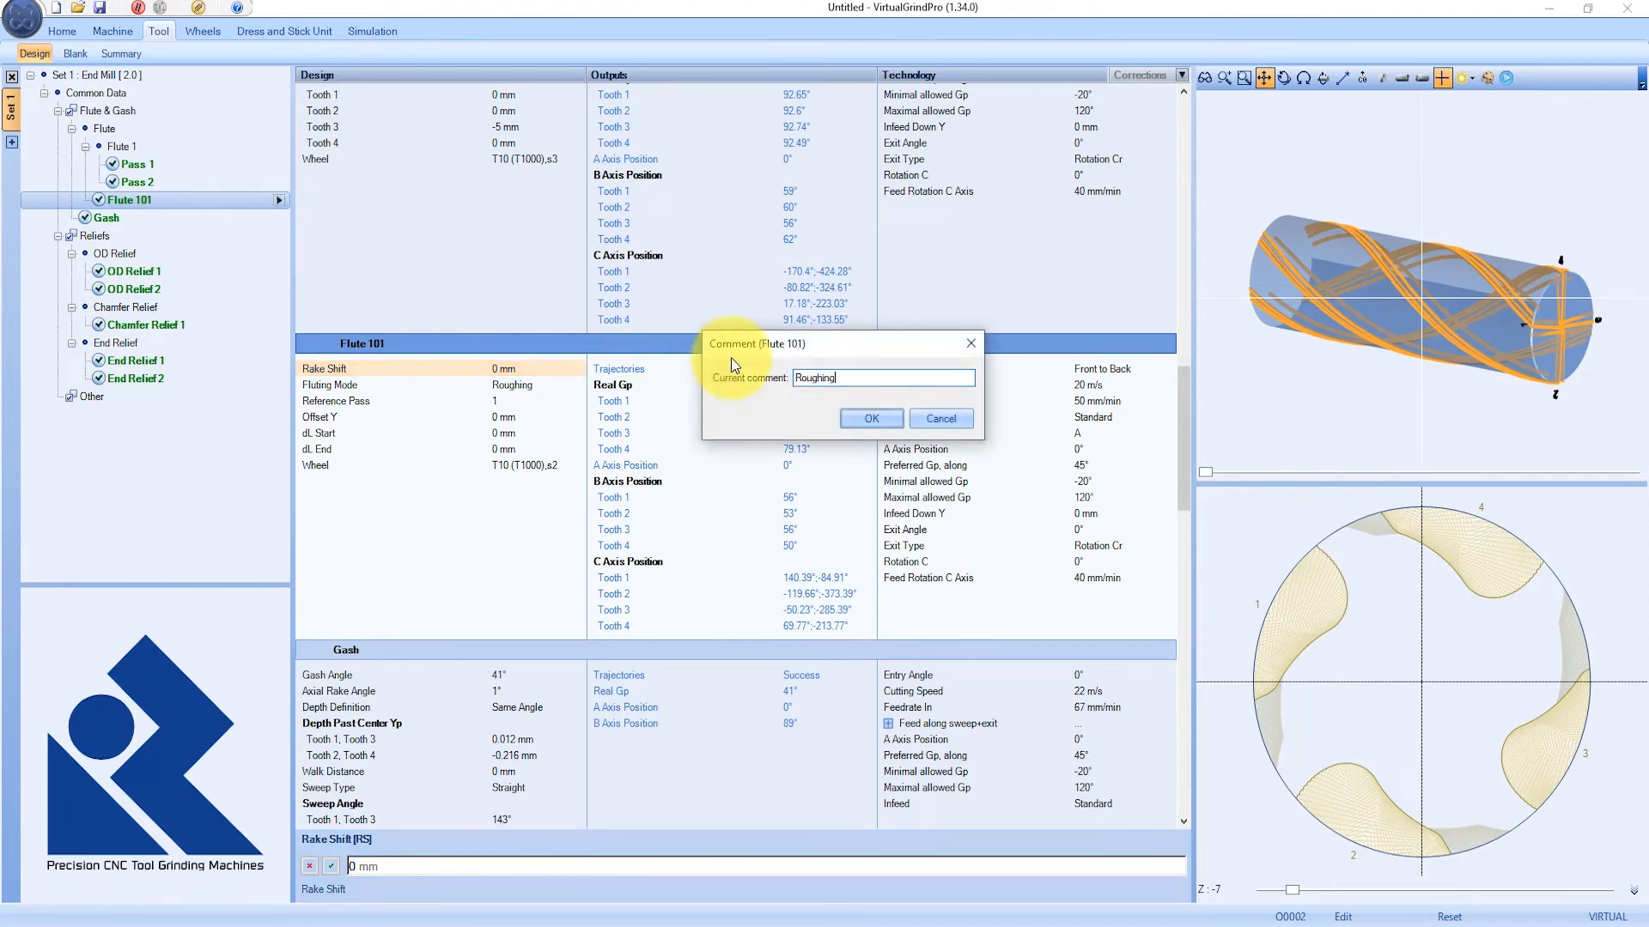
{"action": "left_click", "coordinate": [870, 419]}
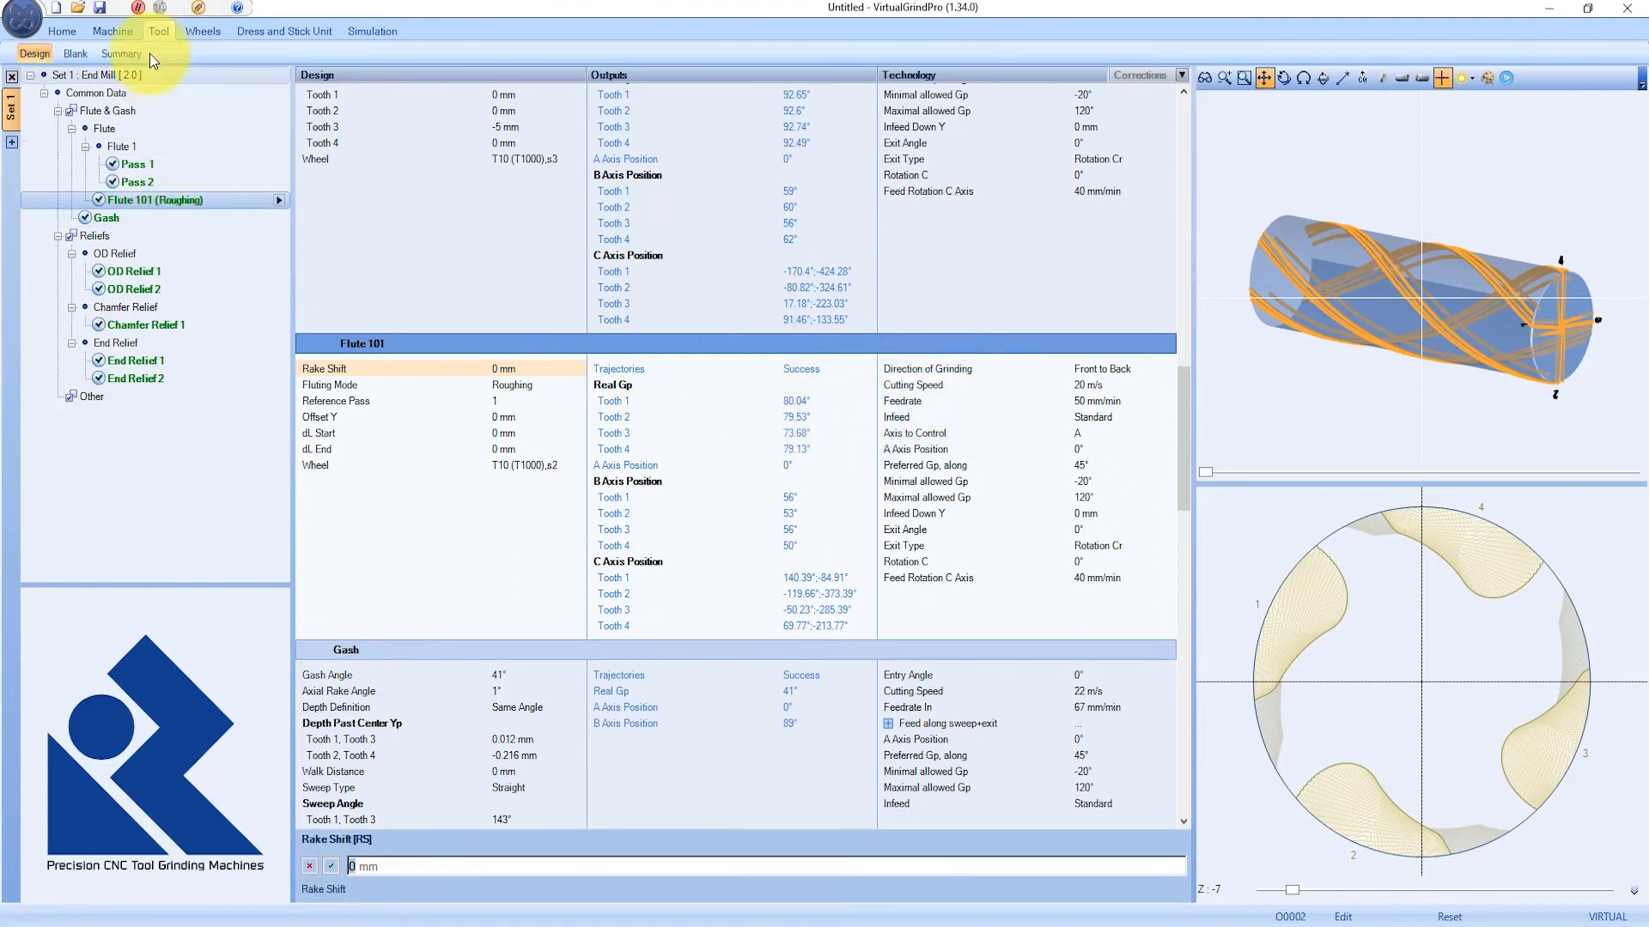
- Generate a new ISO program 0001 from the commented tool design, with the comment END MILL
{"action": "left_click", "coordinate": [105, 32]}
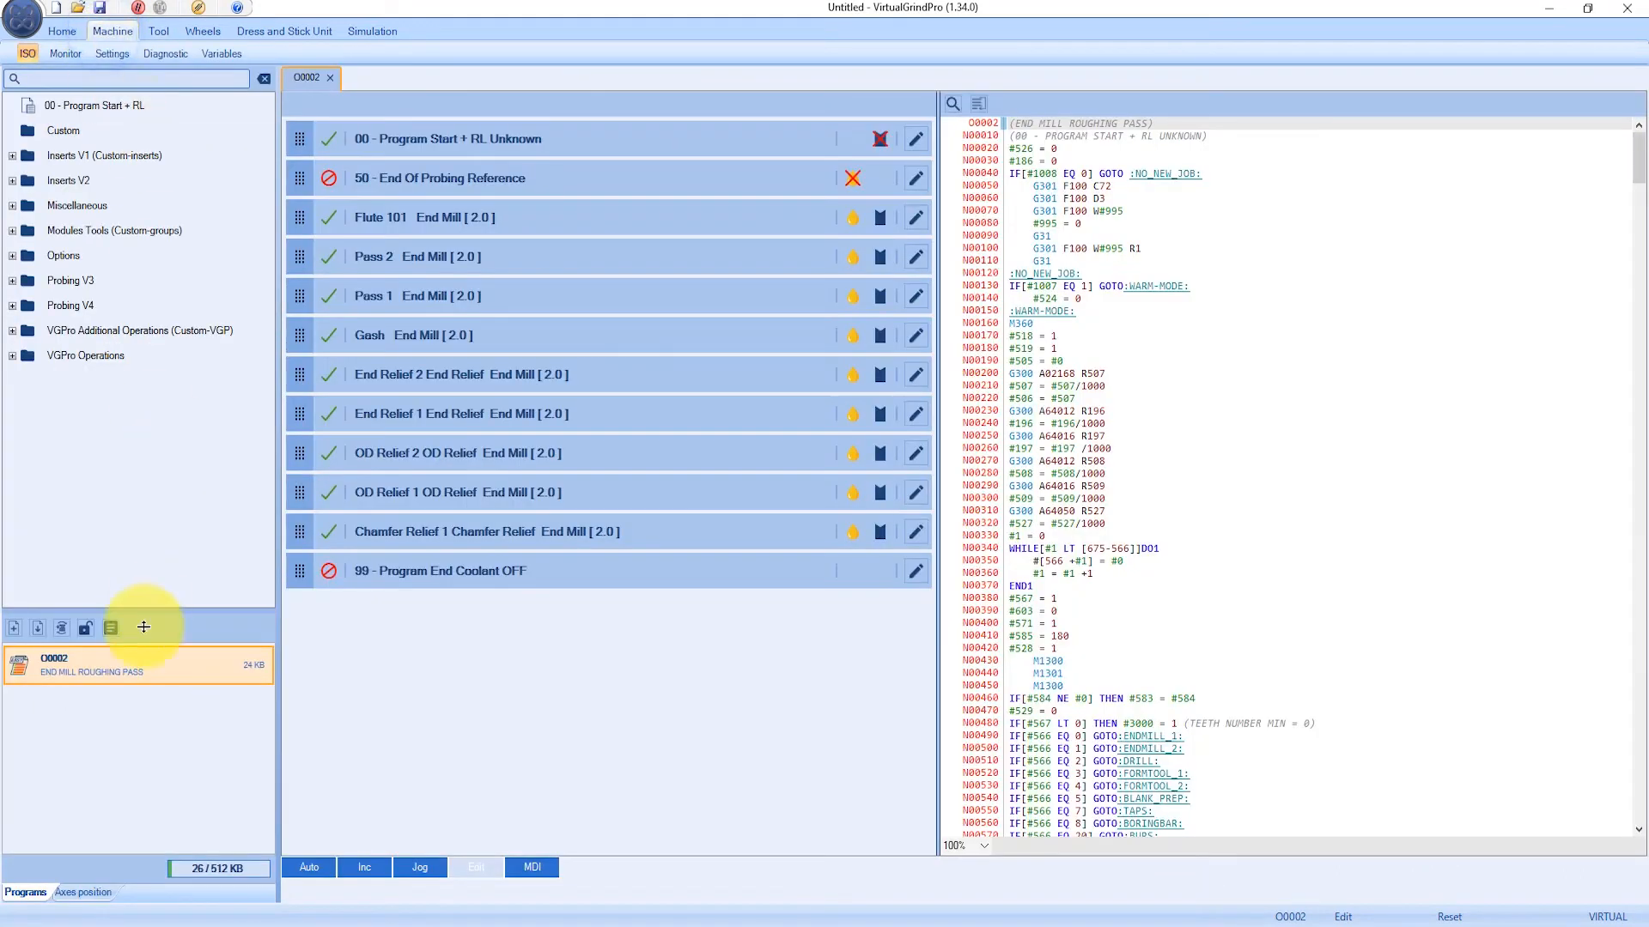
{"action": "left_click", "coordinate": [62, 632]}
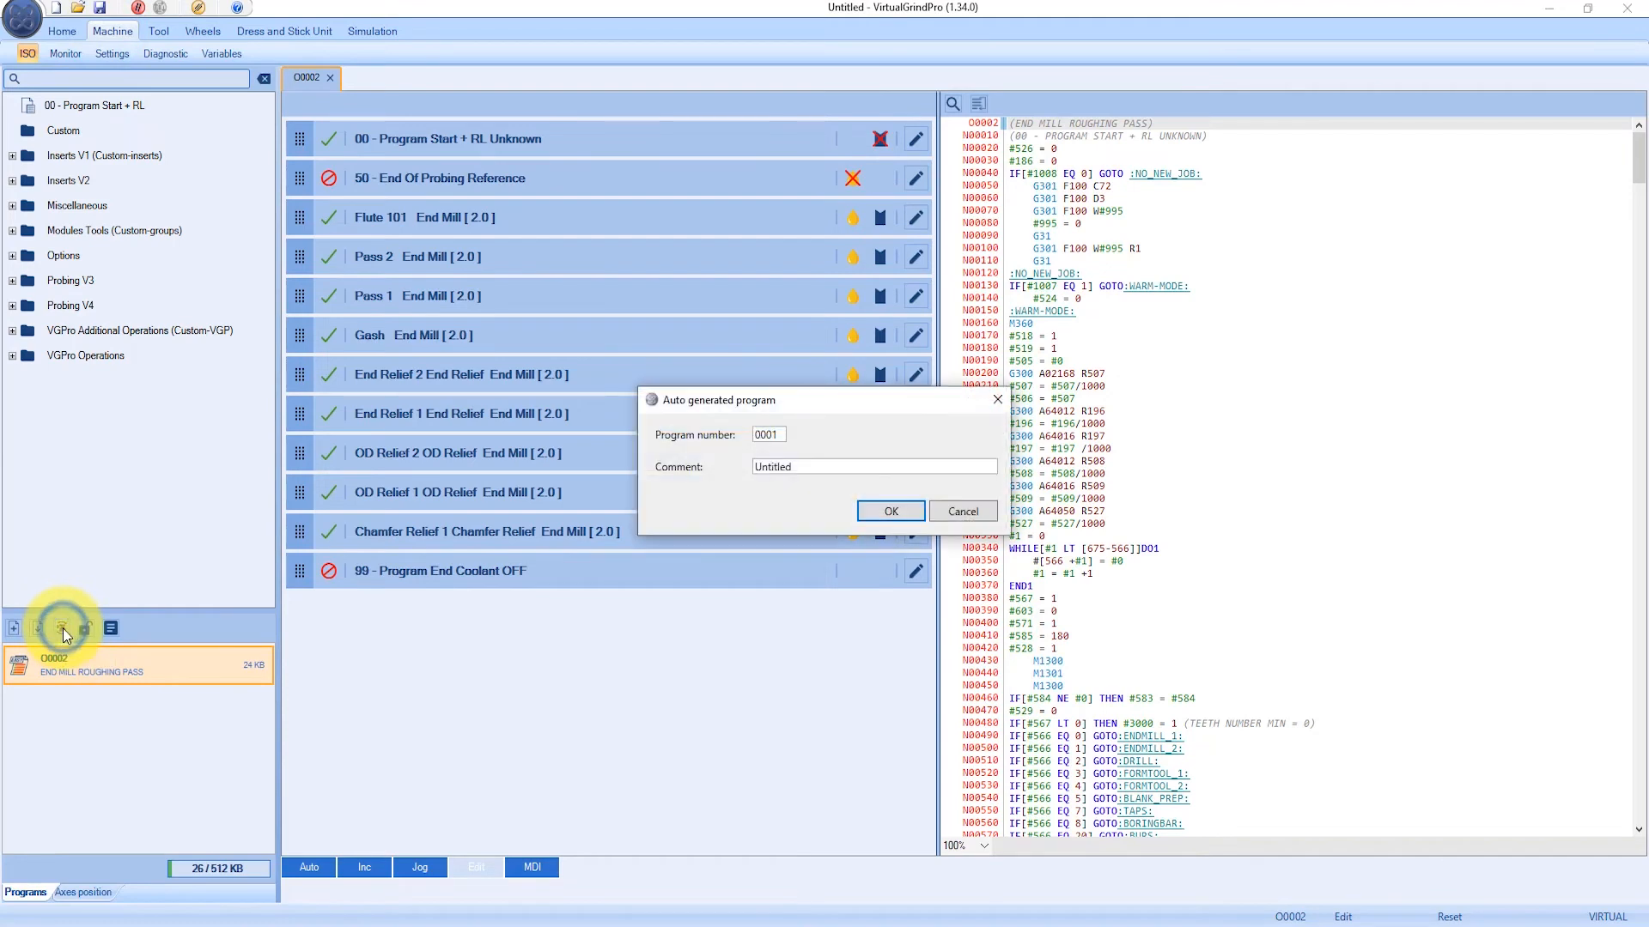
{"action": "double_click", "coordinate": [807, 469]}
{"action": "type", "text": "END MILL"}
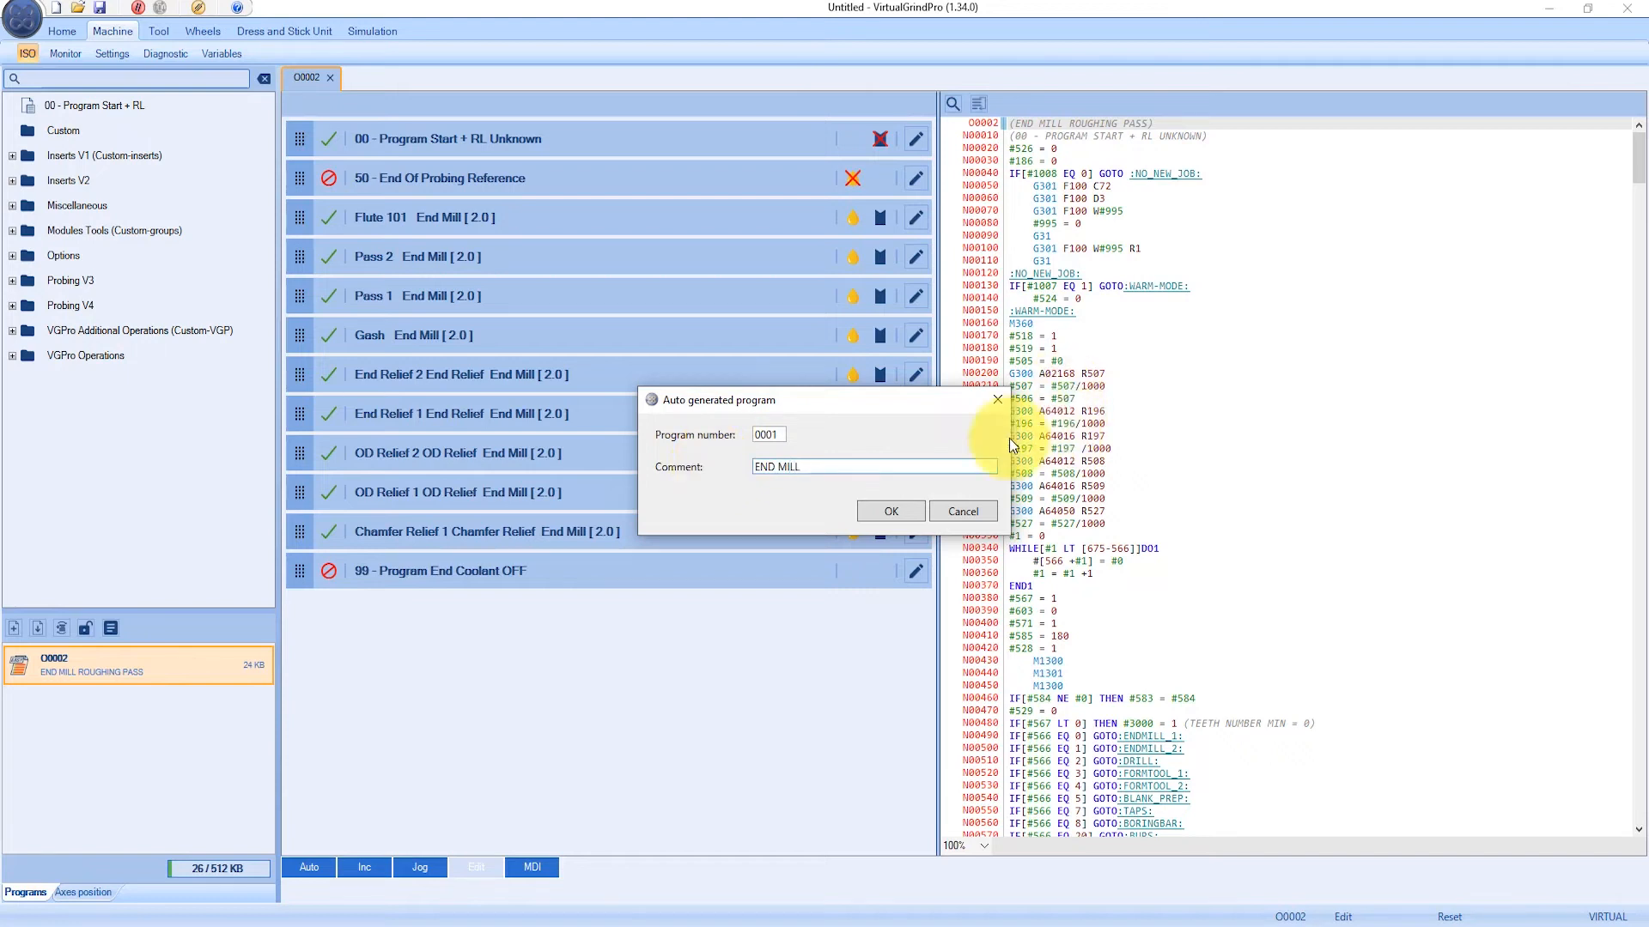
{"action": "left_click", "coordinate": [893, 509]}
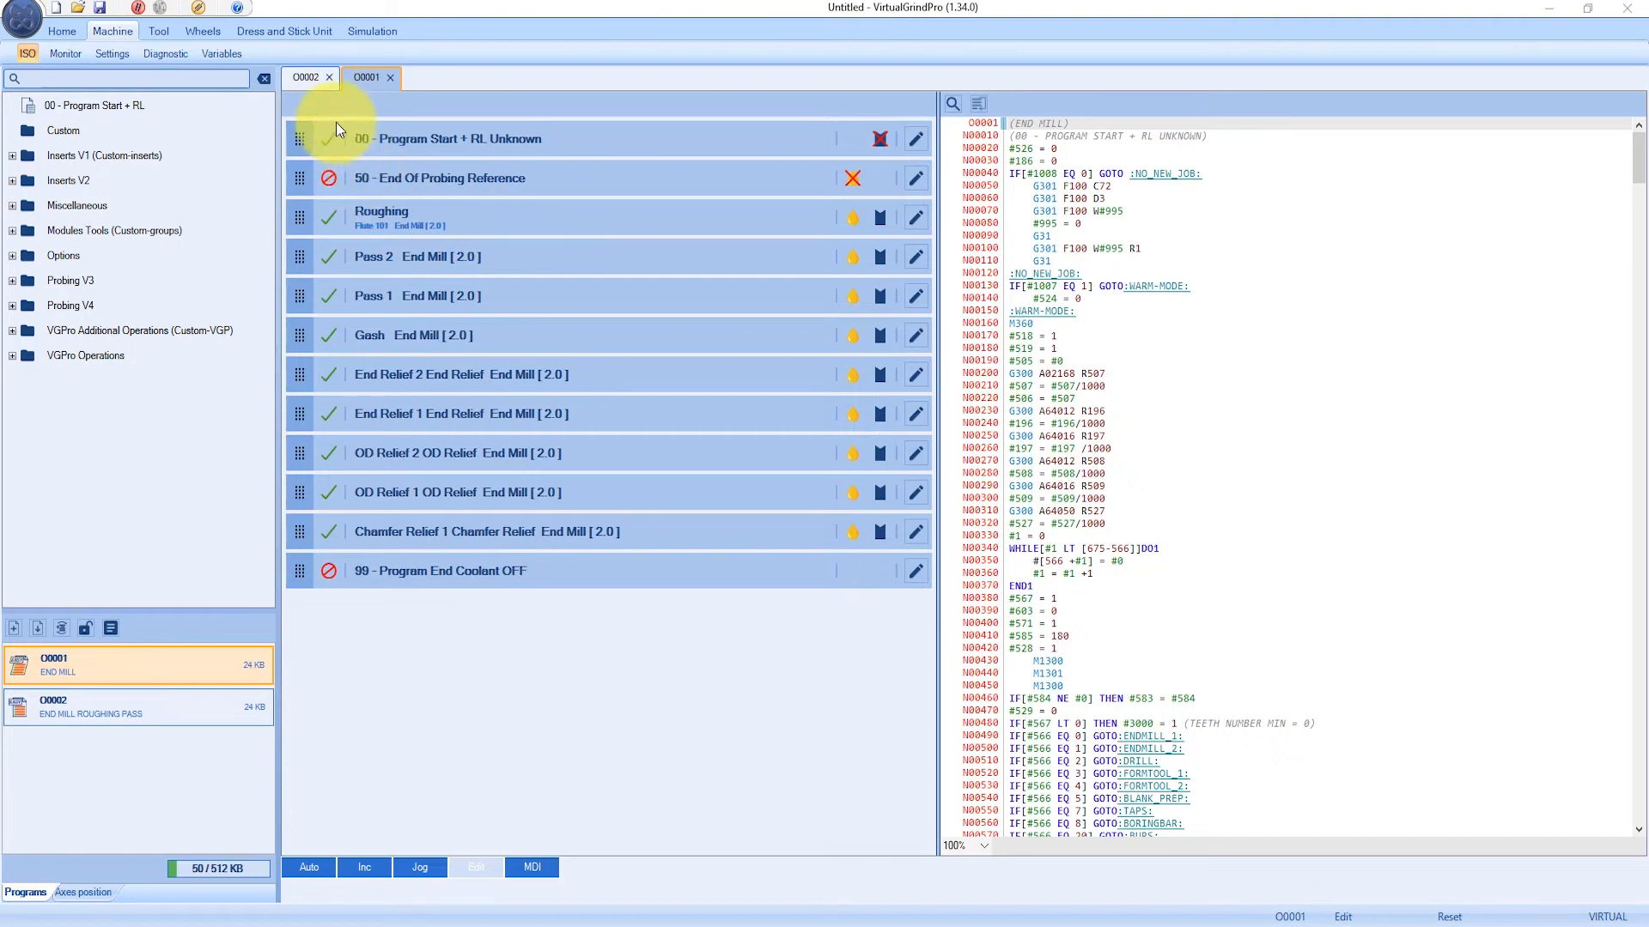
- Open the end mill's 3D simulation and change its simulation option
{"action": "left_click", "coordinate": [364, 32]}
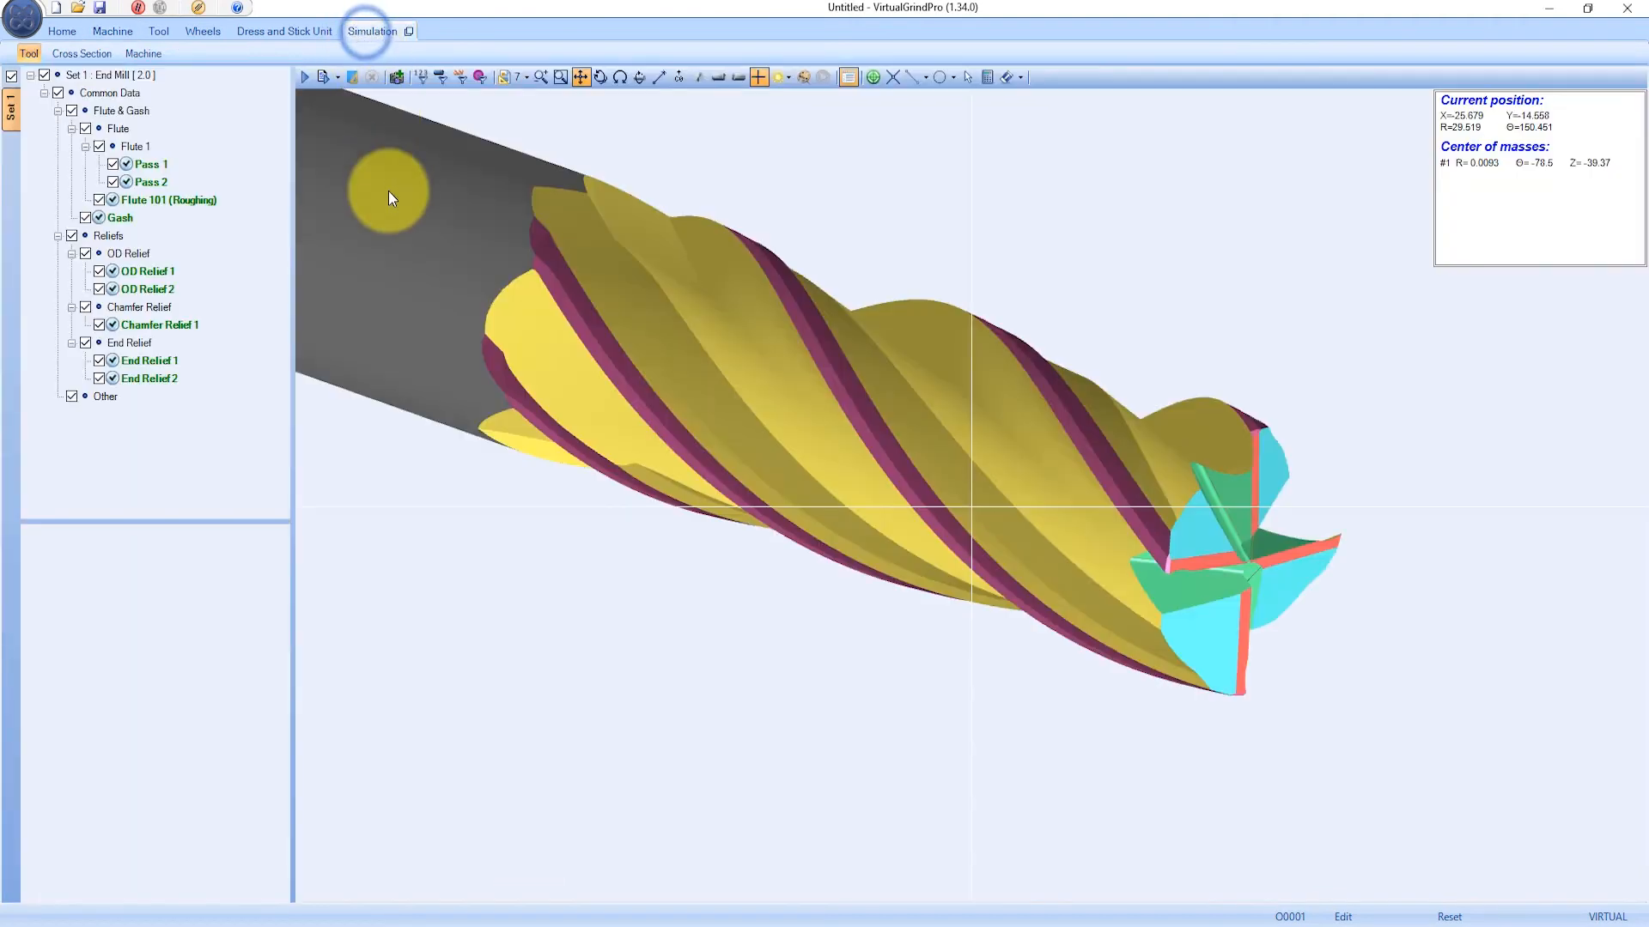
{"action": "left_click", "coordinate": [335, 77]}
{"action": "left_click", "coordinate": [365, 116]}
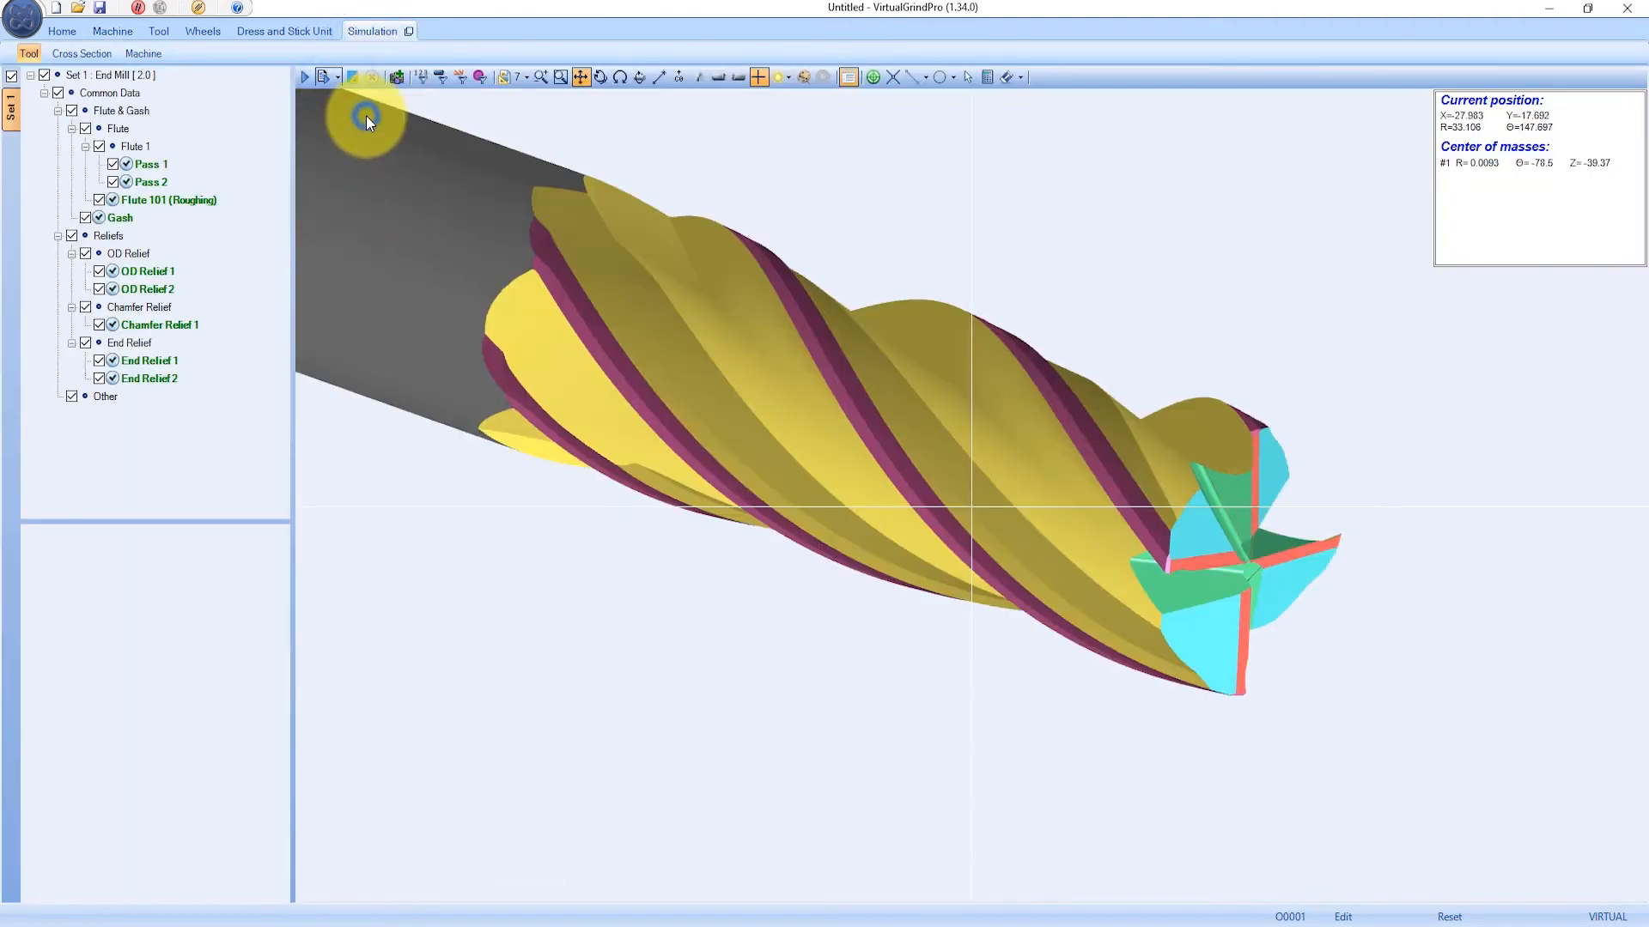